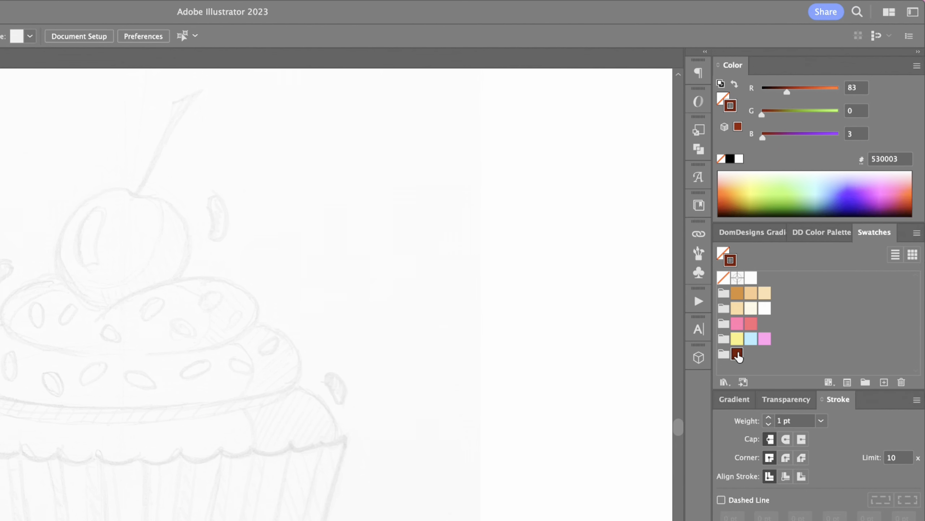
- Give the stroke round caps and round corners and set its weight to 14 pt
left_click(786, 438)
left_click(786, 457)
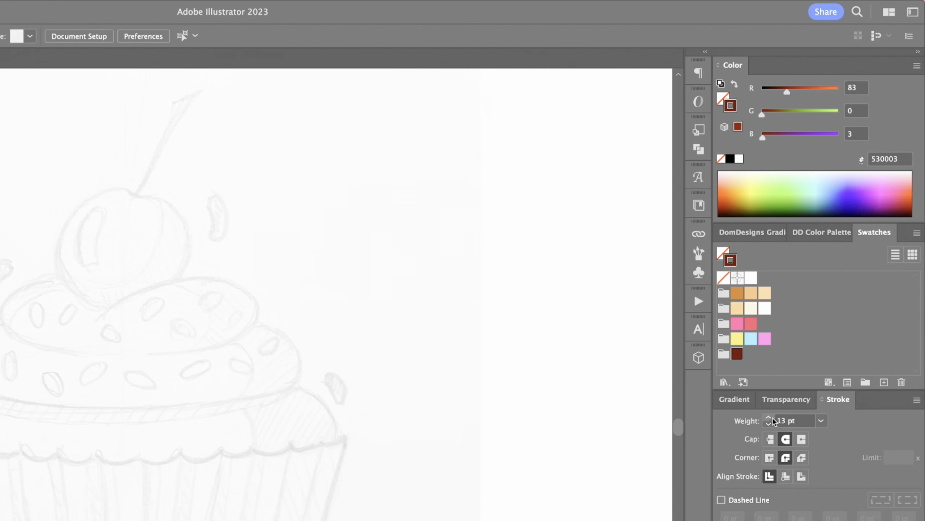
left_click(769, 417)
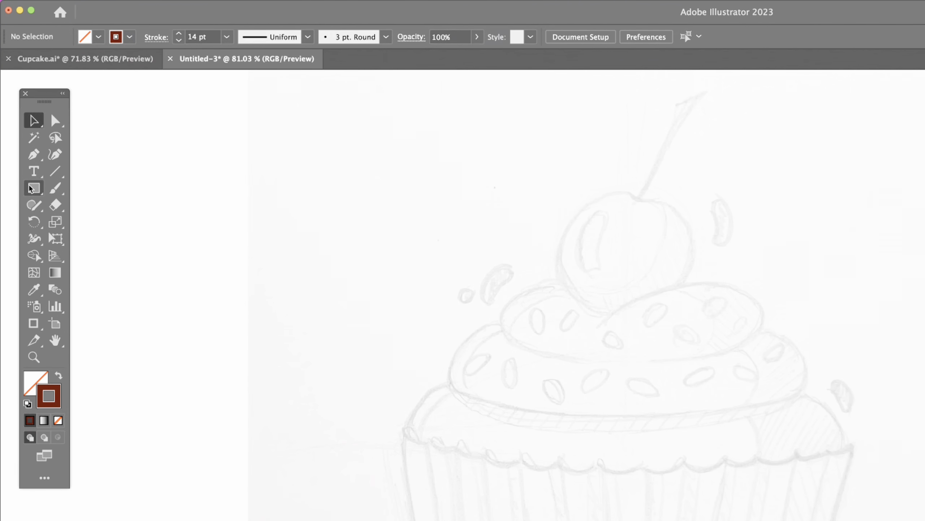
- Draw flat ellipses with the Ellipse tool, a wide one near the sketched wrapper's rim and a narrower one at its base
left_click(21, 120)
left_click(109, 221)
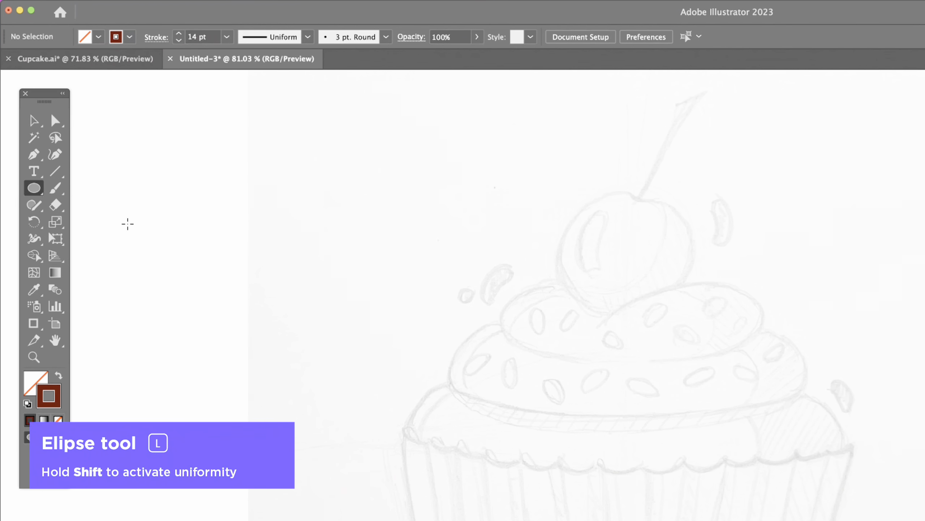
mouse_move(397, 403)
left_mouse_down()
mouse_move(510, 420)
mouse_move(497, 453)
mouse_move(506, 365)
mouse_move(498, 291)
mouse_move(541, 273)
left_mouse_up()
key("v")
left_click(464, 422, "shift")
left_click(599, 320)
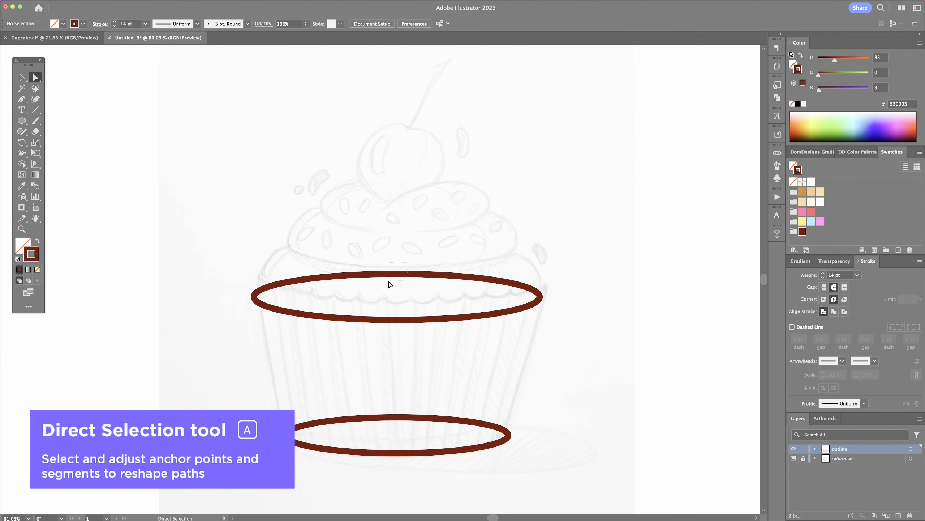
- Delete the top anchor points of both ellipses, leaving only their lower arcs
left_click(621, 439)
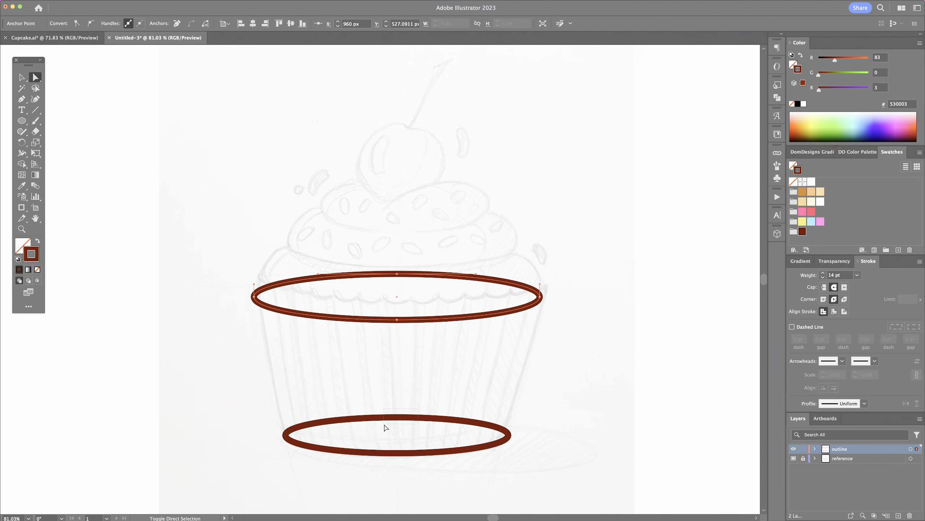
left_click_drag(385, 424, 384, 425)
key("Delete")
left_click(385, 416)
key("v")
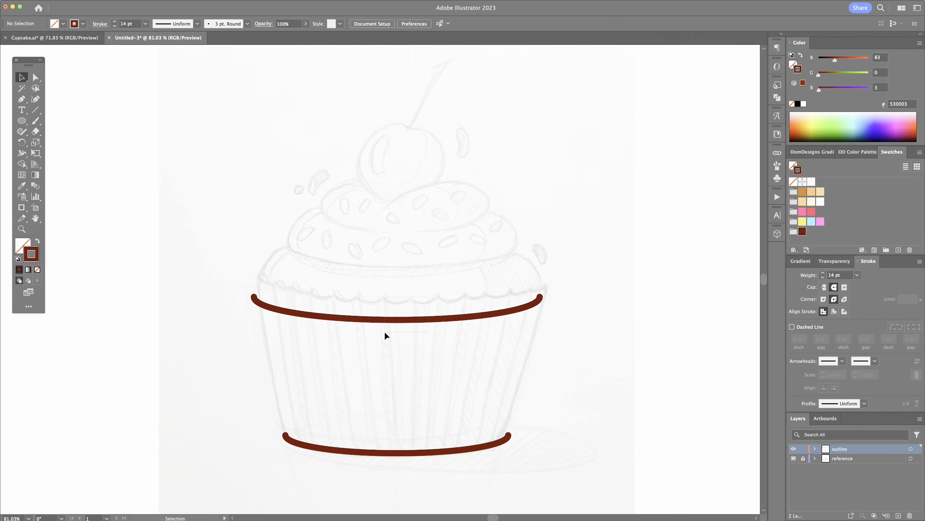
- Start a Zig Zag effect on the upper arc with smooth points and 11 ridges per segment
left_click_drag(384, 332, 384, 331)
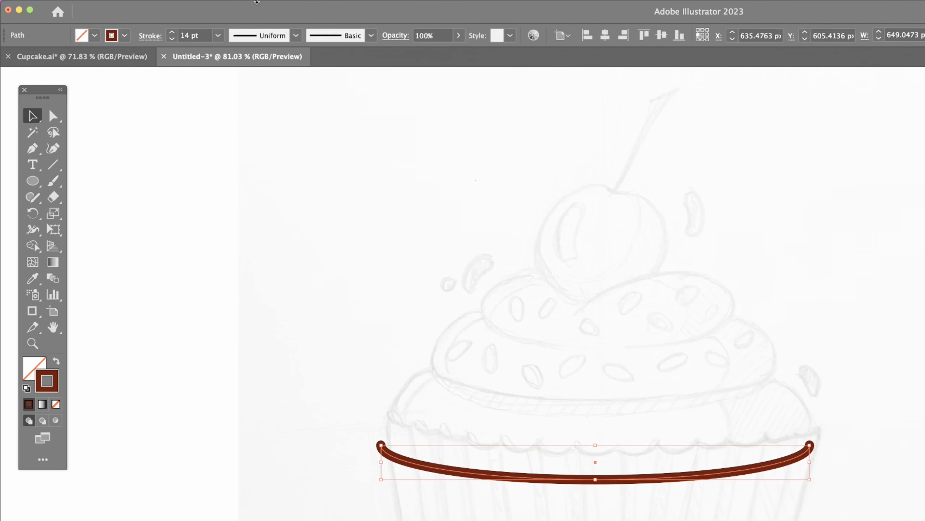
mouse_move(170, 3)
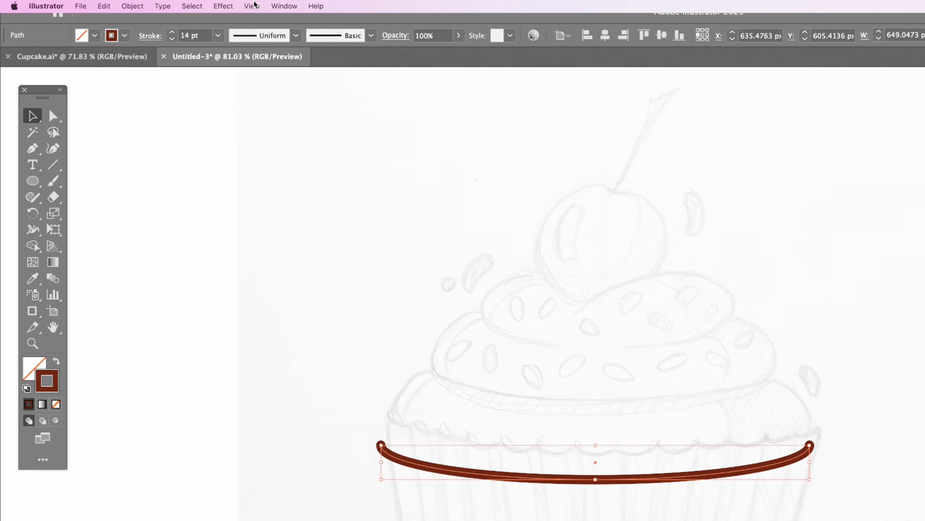
left_click(223, 6)
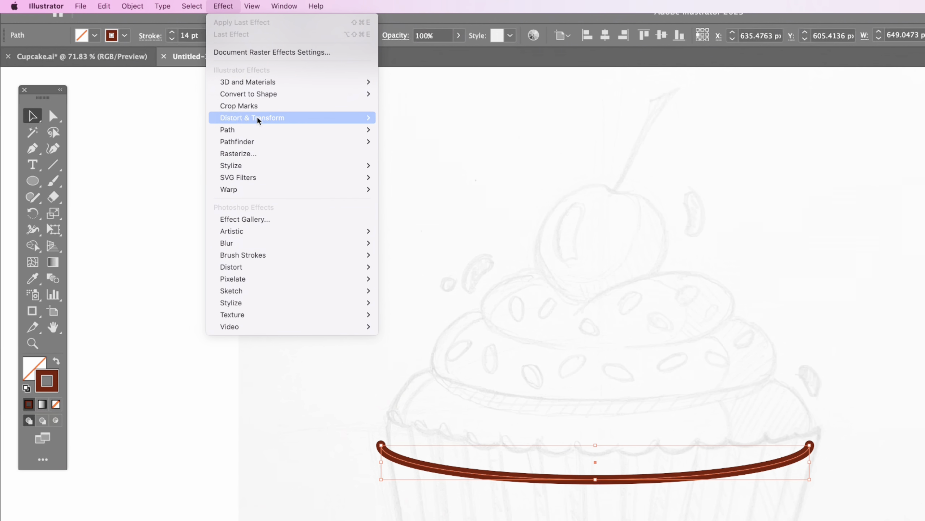
mouse_move(277, 118)
left_click(419, 190)
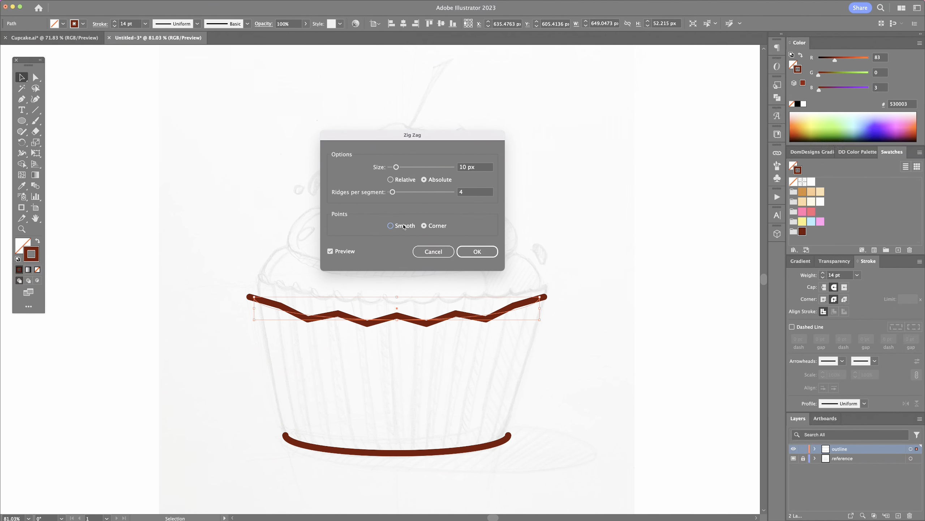
left_click(400, 226)
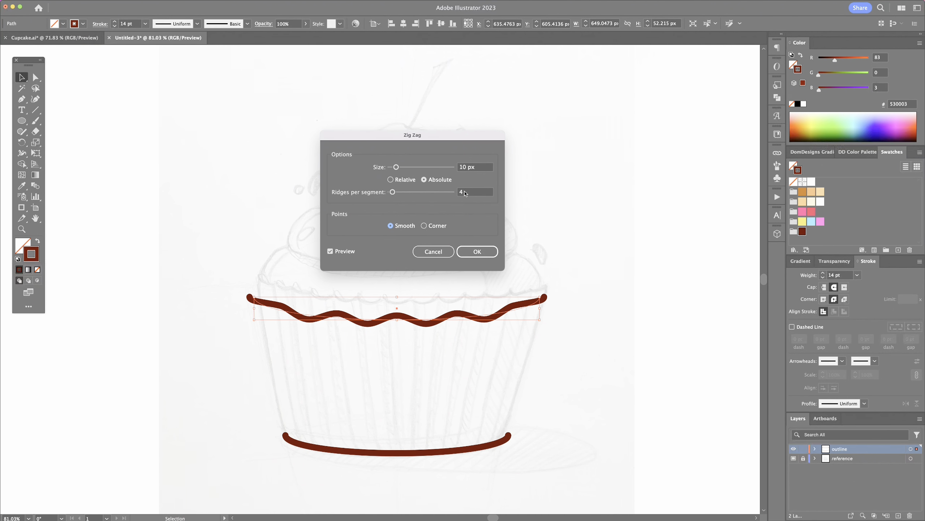
key("Tab")
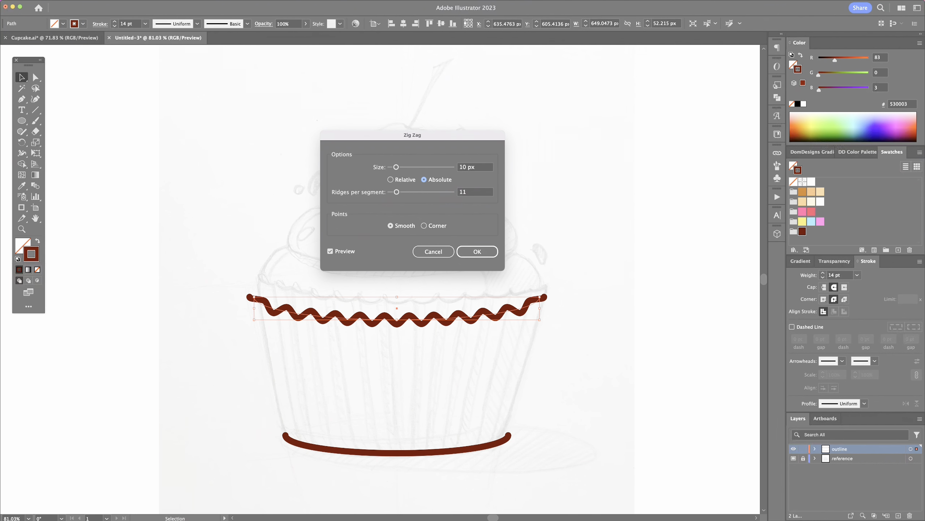
- Set the Zig Zag size to 4 px and apply the effect
key("Down")
key("Down")
key("Down")
key("Down")
key("Down")
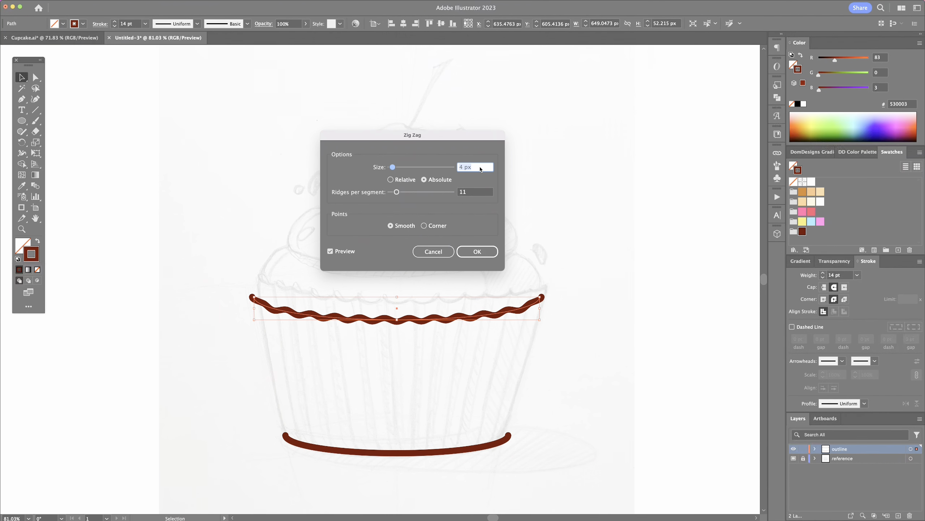
key("Return")
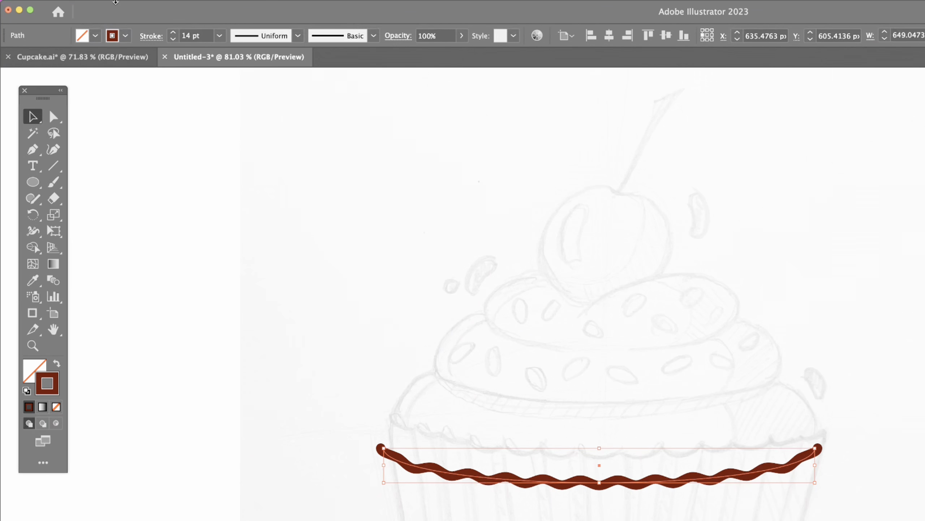
- Expand the appearance of the wavy upper arc and deselect it
left_click(88, 4)
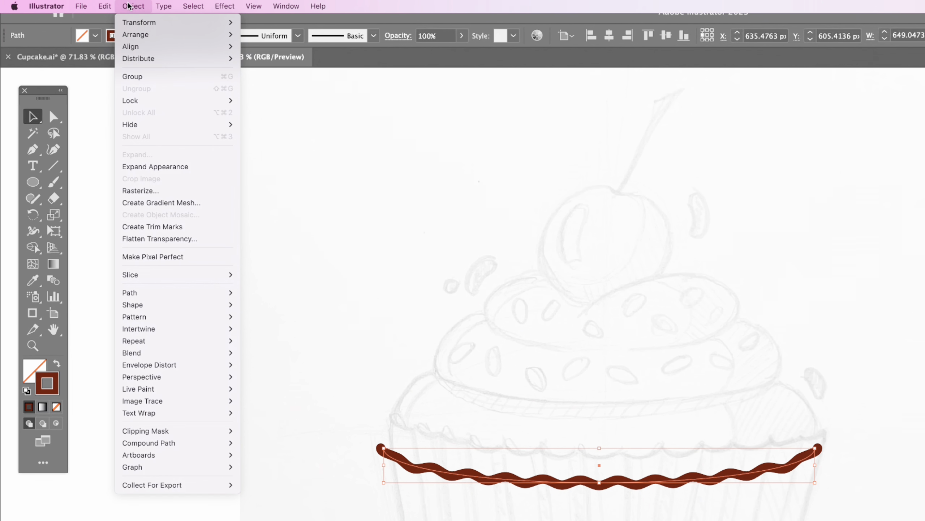
left_click(155, 167)
left_click(245, 222)
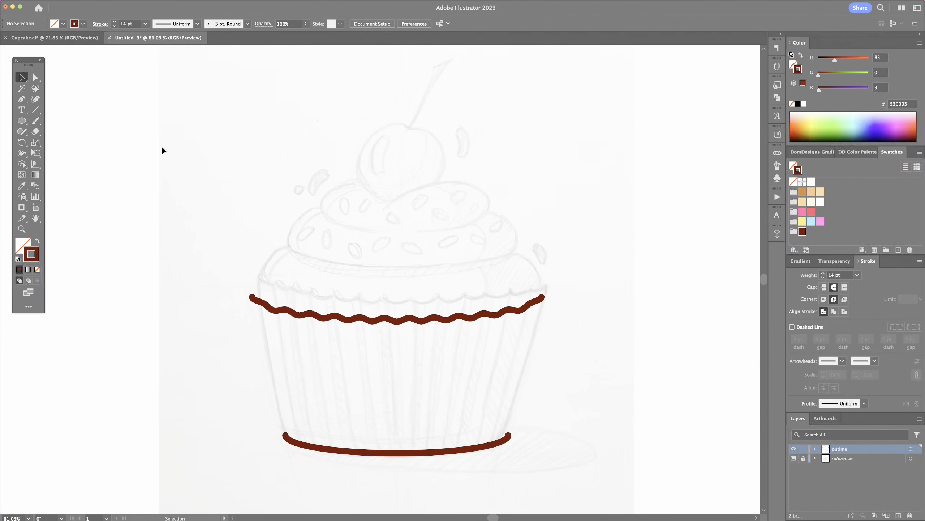
- Delete the right half of the wavy arc and fit the remaining left half to the sketched wrapper rim
key("a")
left_click(420, 319)
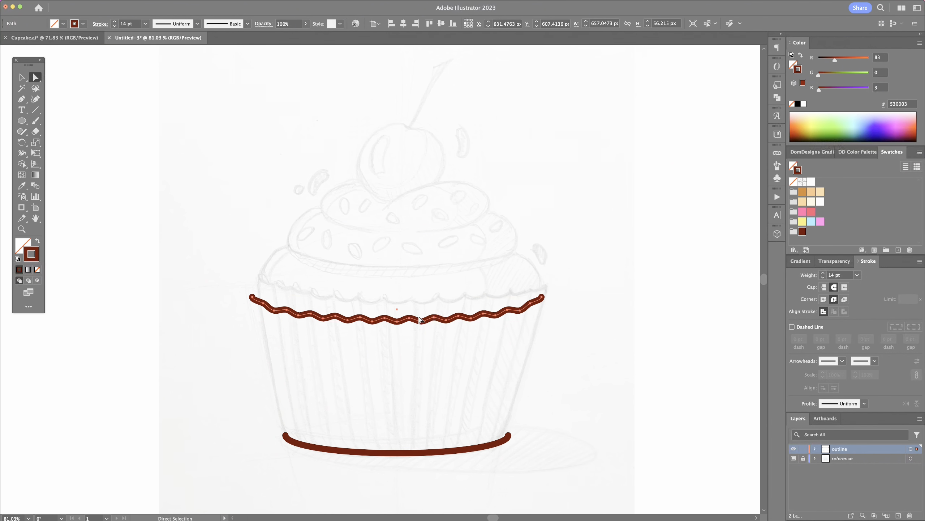
left_click_drag(525, 338, 573, 340)
key("Delete")
mouse_move(256, 284)
left_mouse_down()
mouse_move(238, 305)
mouse_move(264, 287)
mouse_move(254, 281)
left_mouse_up()
key("Delete")
key("v")
left_click(350, 341)
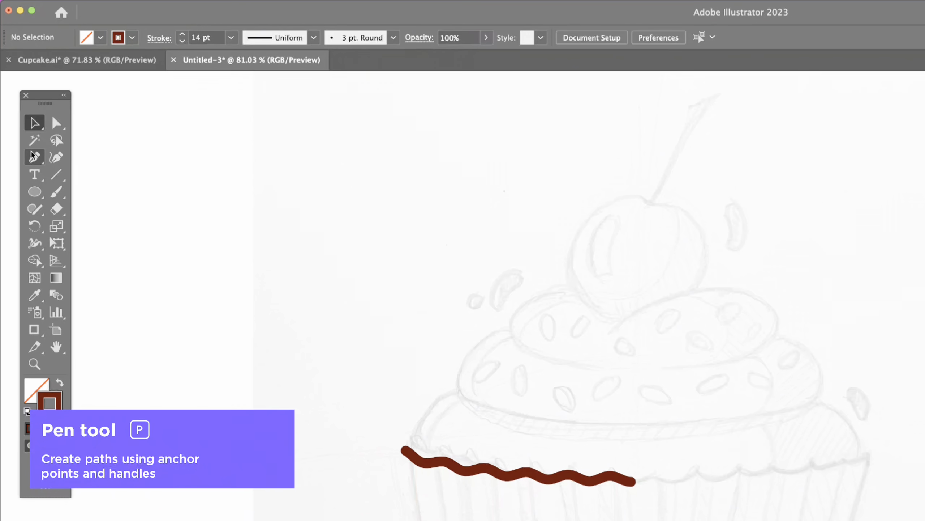
- Connect the left ends of the wavy line and the bottom arc with a straight Pen tool segment
key("p")
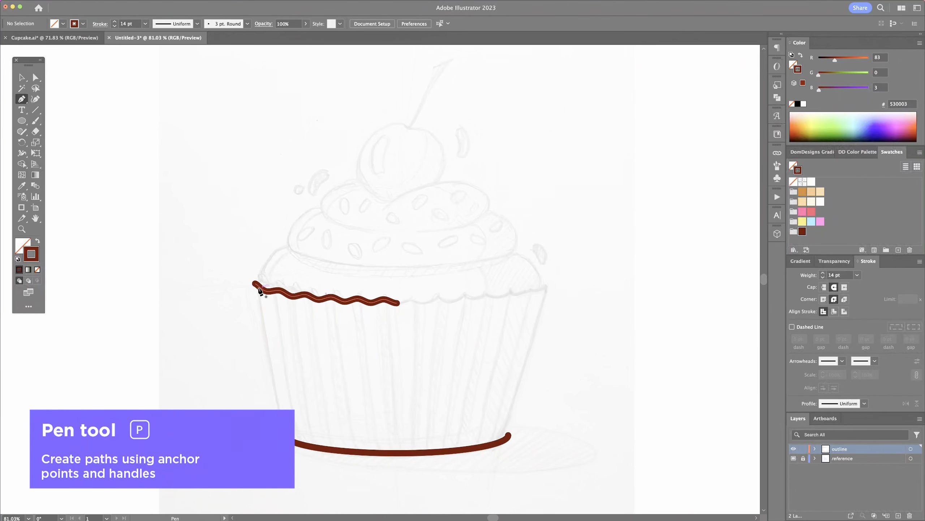
left_click(404, 451)
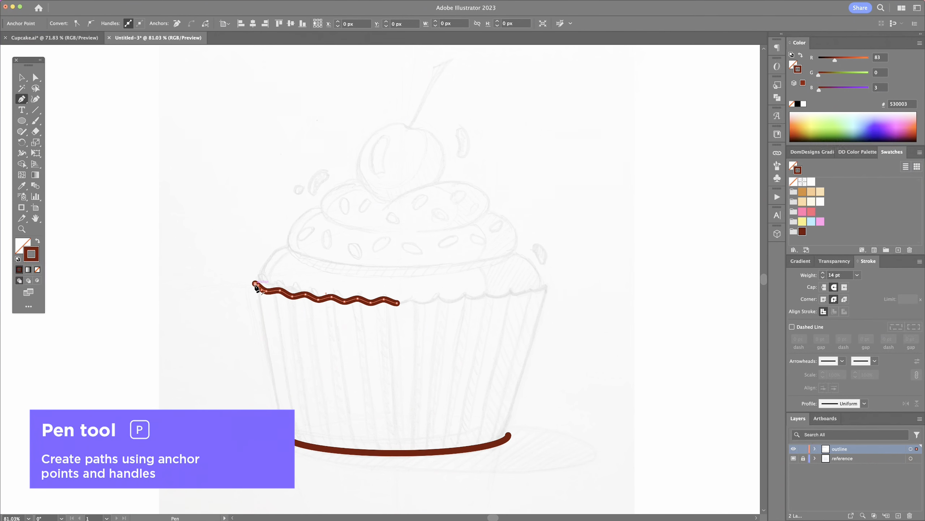
left_click(286, 437)
key("v")
left_click(394, 421)
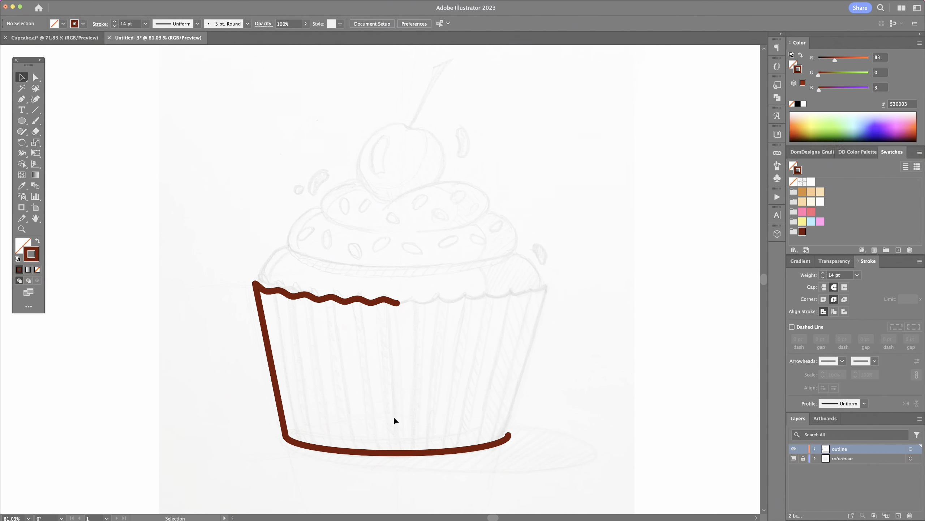
- Delete the right half of the bottom arc so the wrapper outline ends at its centre
left_click_drag(497, 449, 495, 450)
key("Delete")
key("v")
left_click(327, 426)
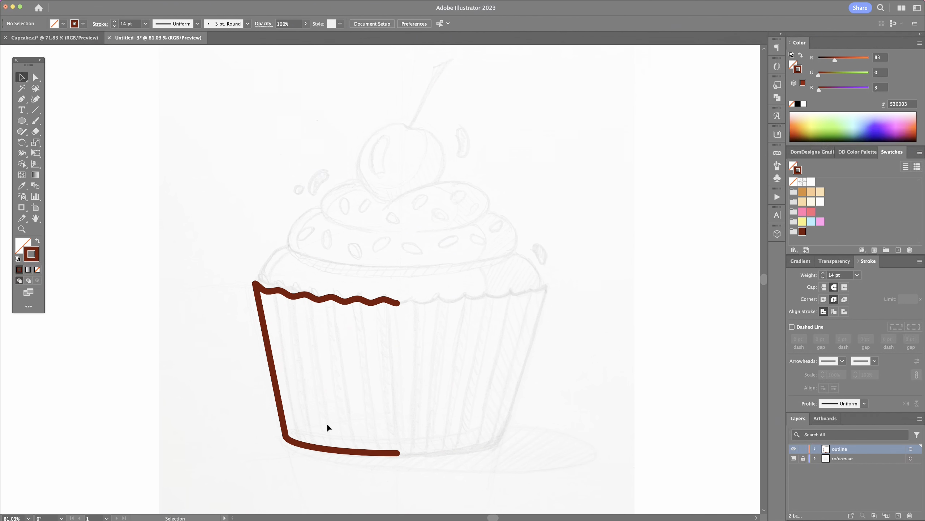
- Reflect a copy of the half wrapper outline across a vertical axis through the wavy line's inner end point
left_click(279, 397)
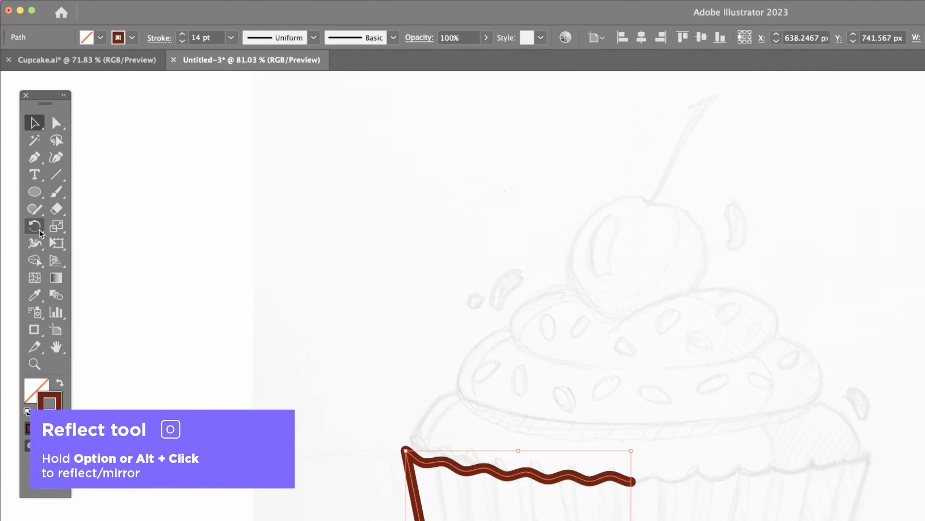
left_click(21, 141)
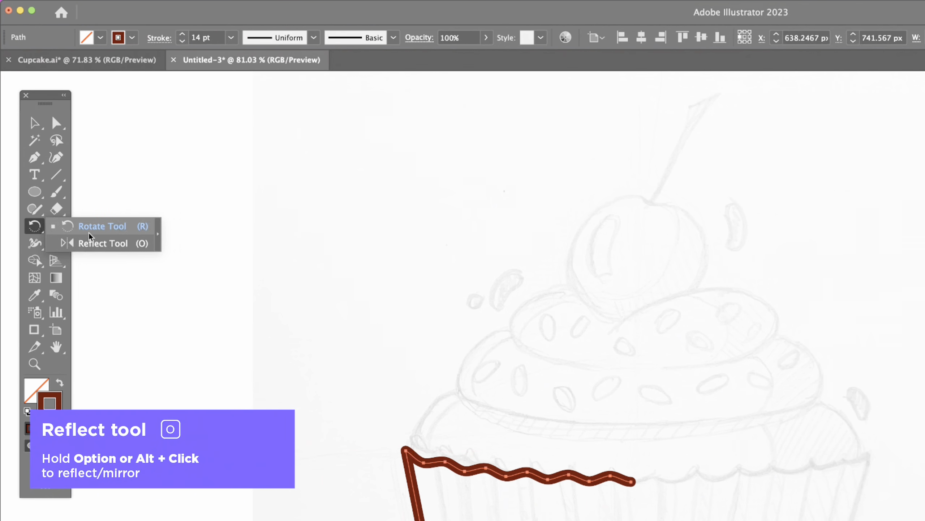
left_click(54, 152)
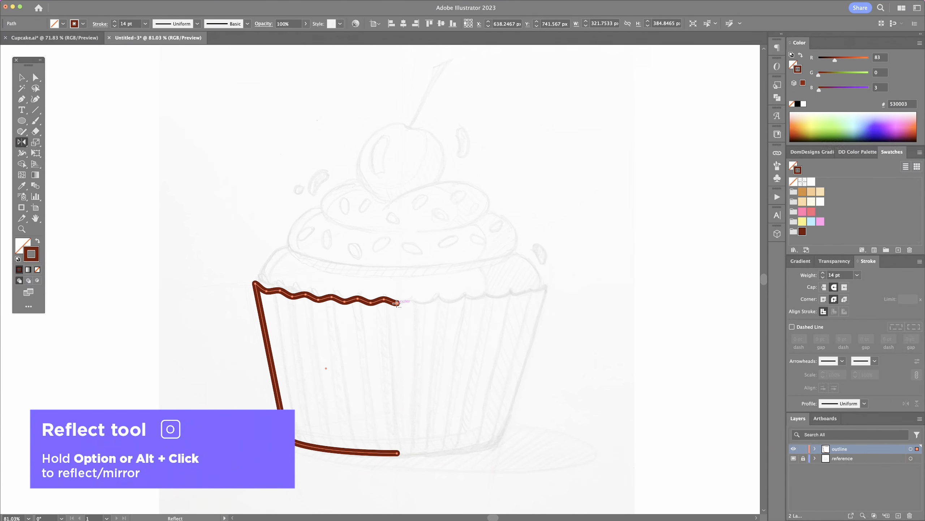
left_click(397, 302, "alt")
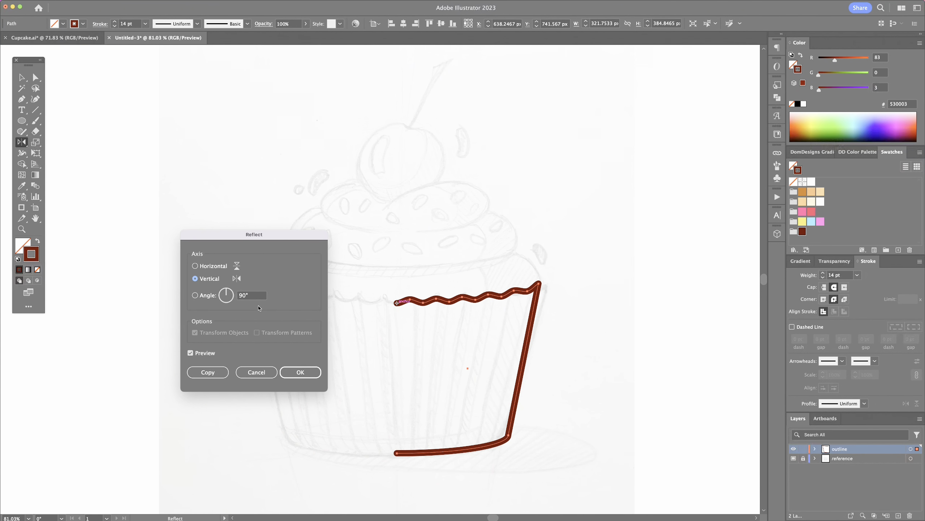
left_click(208, 373)
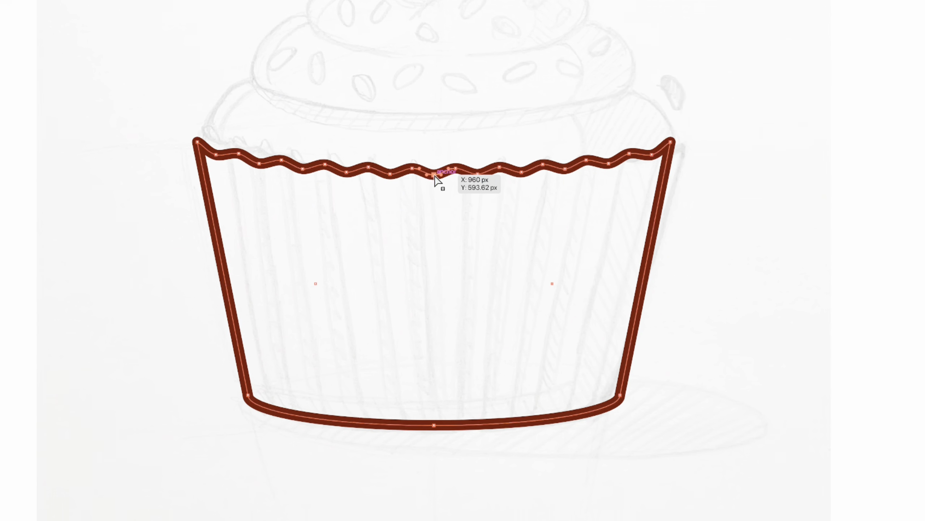
- Join the two wrapper halves at their top and bottom centre anchor points
right_click(436, 179)
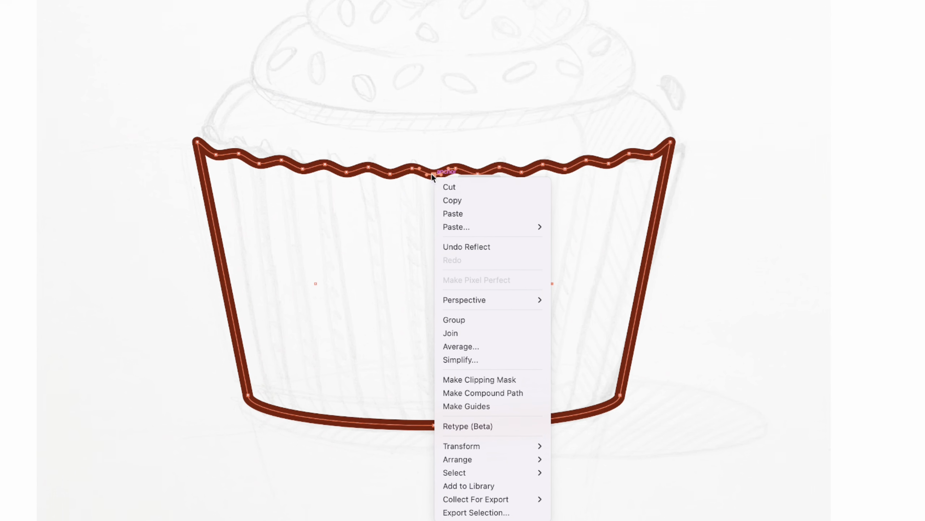
left_click(459, 328)
left_click_drag(442, 405, 473, 287)
key("ctrl+j")
key("ctrl+shift+a")
key("ctrl+z")
left_click(541, 286)
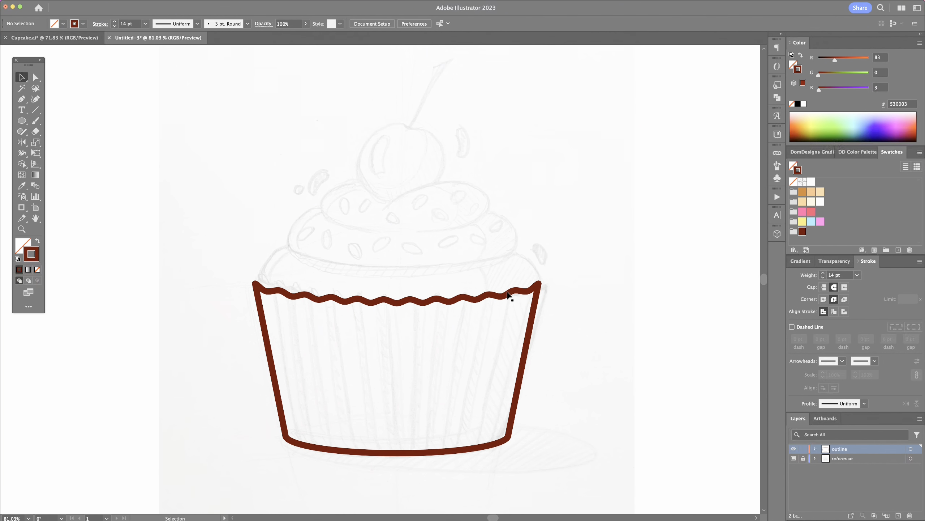
- Paste a copy of the wrapper outline in front, narrow it to about 555 px and stretch its height to about 429 px
left_click(534, 319)
key("ctrl+c")
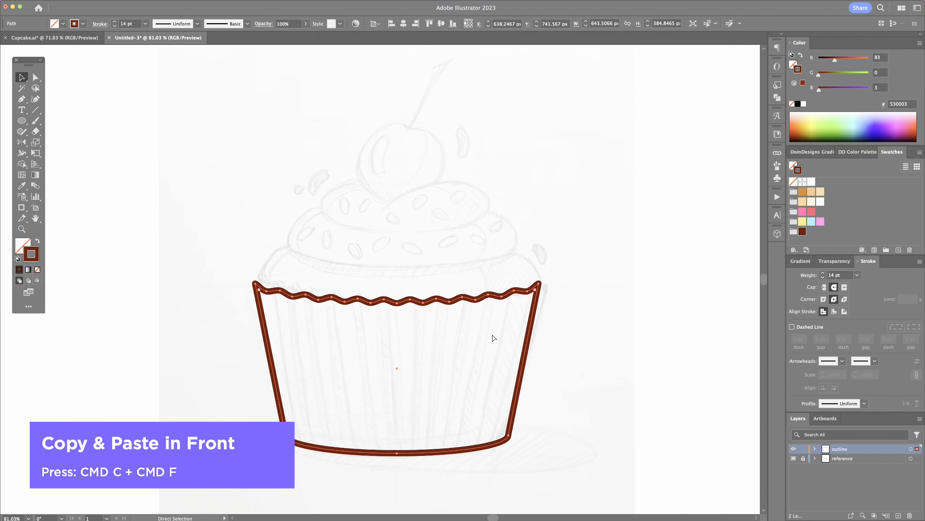
key("ctrl+f")
left_click_drag(539, 367, 519, 369)
left_click_drag(397, 452, 397, 463)
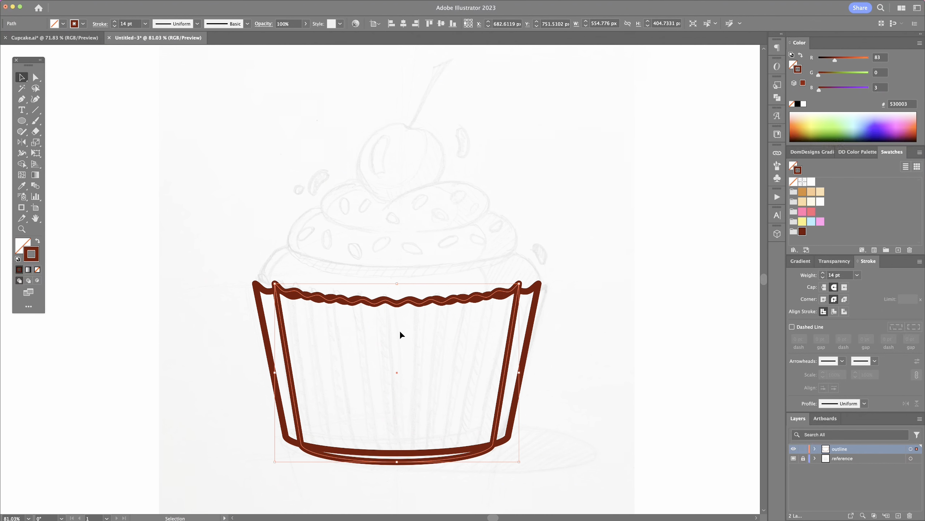
left_click_drag(397, 283, 398, 273)
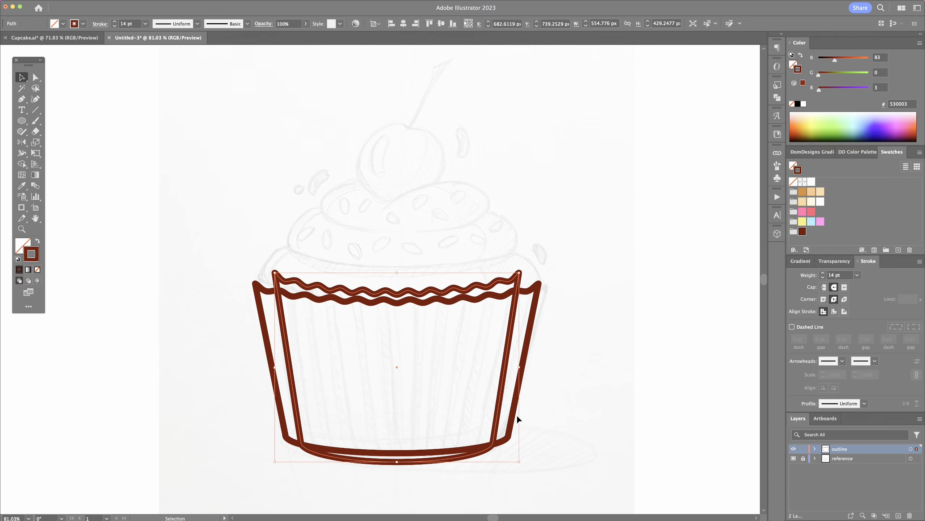
- Set the inner wrapper copy's stroke weight to 10 pt
left_click(822, 278)
left_click(823, 278)
left_click(823, 278)
left_click(823, 277)
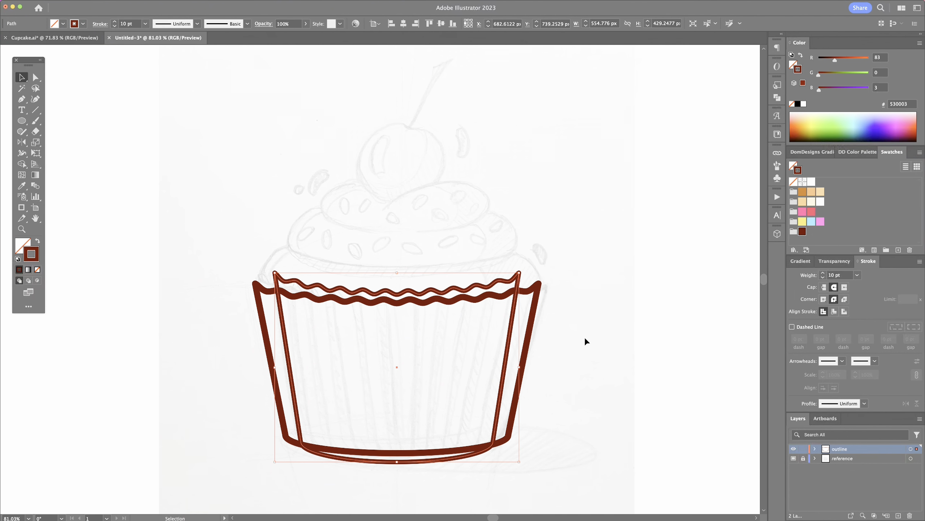
- Isolate the inner wrapper copy and delete the segments linking its wavy edge to both upper corners
double_click(512, 329)
key("a")
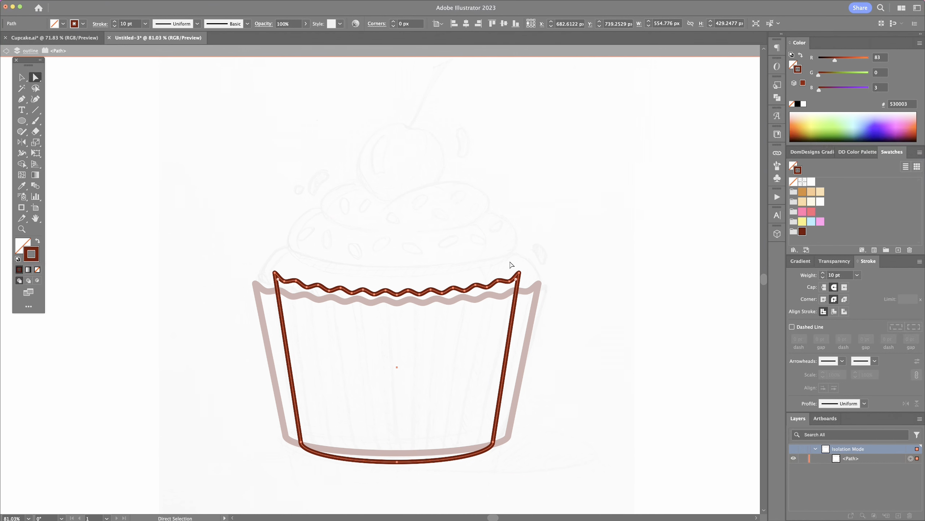
left_click_drag(510, 262, 504, 289)
key("Delete")
left_click_drag(290, 271, 286, 289)
key("Delete")
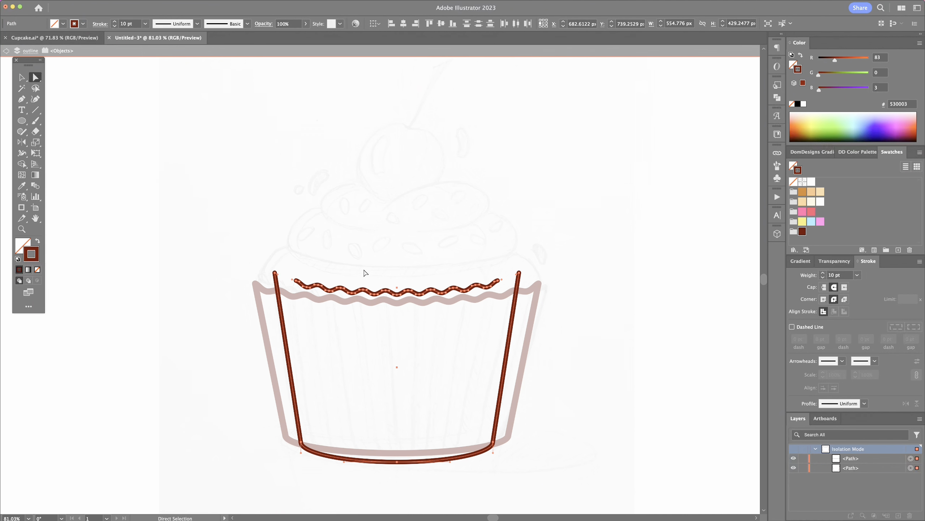
- Delete the inner copy's leftover wavy edge, exit isolation mode and select the remaining open wrapper path
key("v")
left_click(396, 283)
left_click(394, 294)
key("Delete")
double_click(394, 295)
left_click(500, 390)
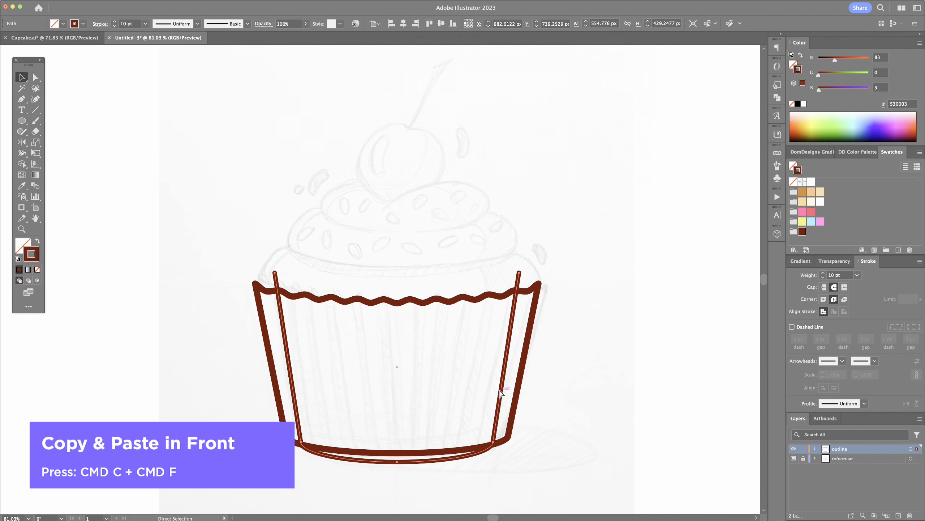
- Paste repeated copies of the inner wrapper path in front and narrow each one towards the centre to form evenly spaced pleats
key("super+c")
key("super+f")
left_click_drag(520, 367, 494, 370)
key("super+c")
key("super+f")
left_click_drag(494, 369, 412, 369)
key("super+c")
key("super+f")
key("super+c")
key("super+f")
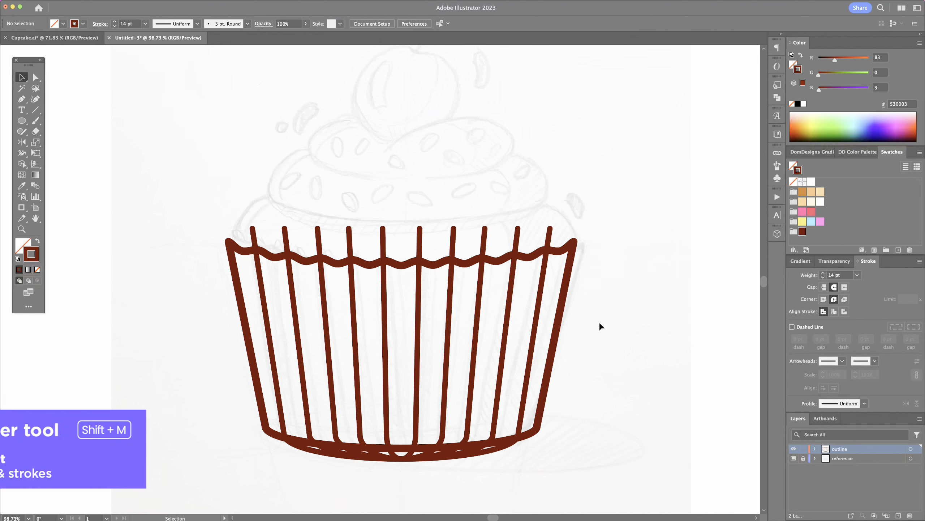
- Trim the pleat lines with the Shape Builder where they extend above the wavy edge and below the wrapper base, deleting the remnants
key("super+a")
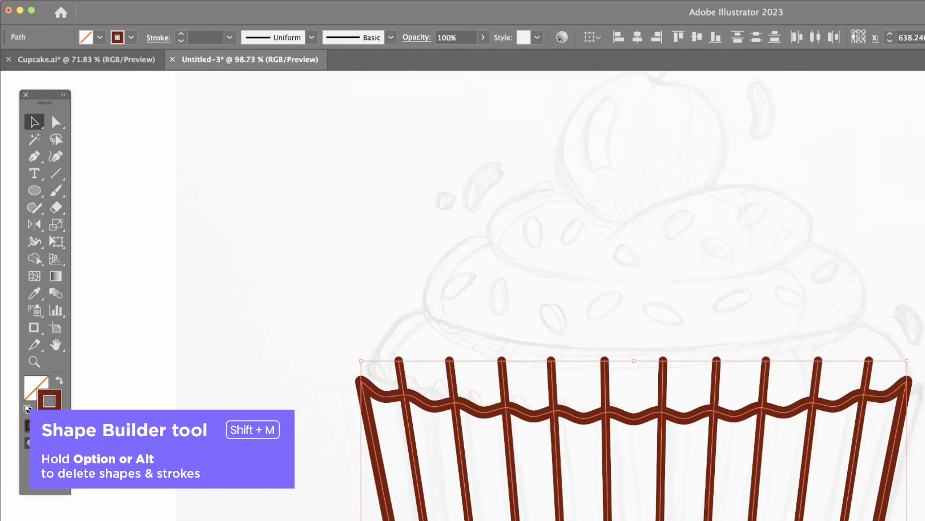
left_click(34, 258)
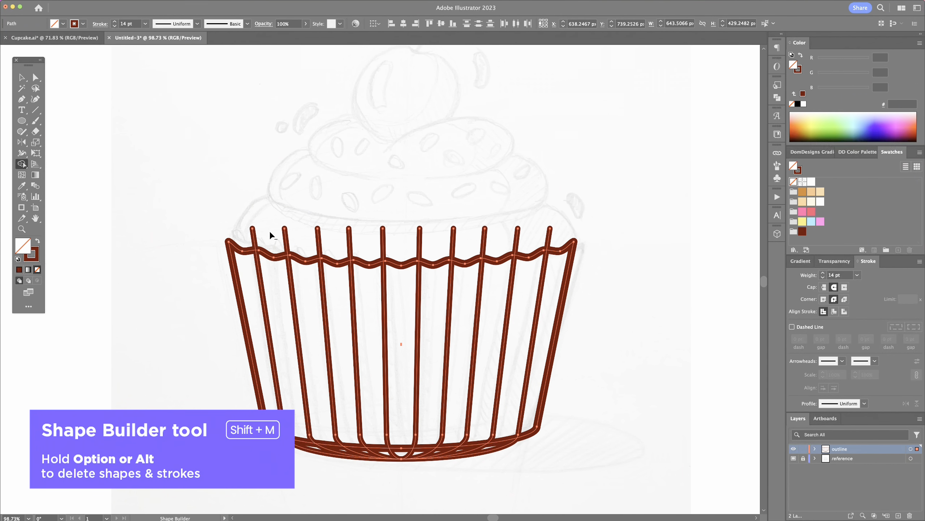
mouse_move(312, 248)
left_mouse_down()
mouse_move(529, 251)
mouse_move(552, 237)
left_mouse_up()
mouse_move(517, 454)
left_mouse_down()
mouse_move(441, 451)
mouse_move(390, 463)
left_mouse_up()
key("v")
key("Delete")
- Draw a wide ellipse across the wrapper's top, match the 14 pt outline stroke, and stretch it to almost the wrapper's full width
key("z")
left_click_drag(427, 427, 398, 430)
key("l")
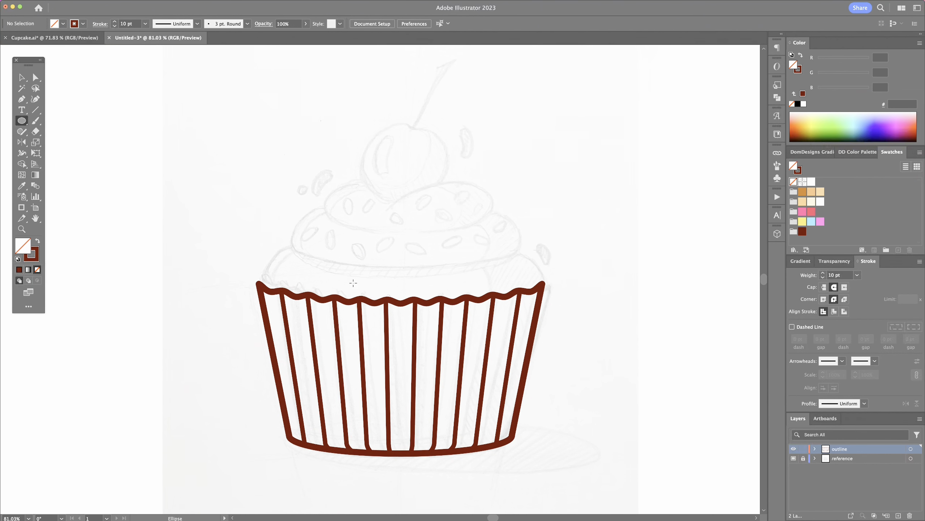
mouse_move(401, 316)
left_mouse_down()
mouse_move(527, 384)
mouse_move(521, 407)
left_mouse_up()
key("i")
left_click(526, 372)
key("v")
left_click_drag(401, 407, 401, 351)
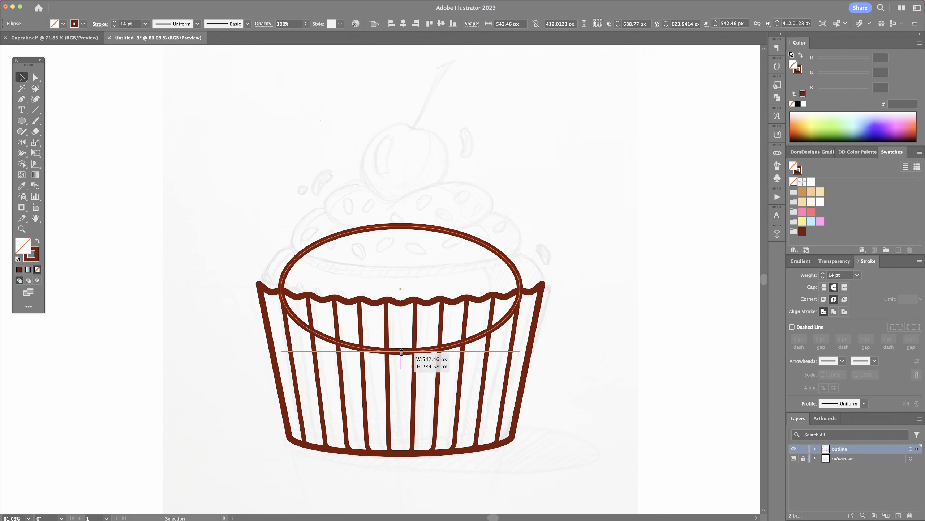
left_click_drag(282, 289, 265, 286)
left_click_drag(401, 225, 401, 221)
- Remove the part of the ellipse below the wavy edge with the Shape Builder, leaving a frosting dome
key("super+a")
key("shift+m")
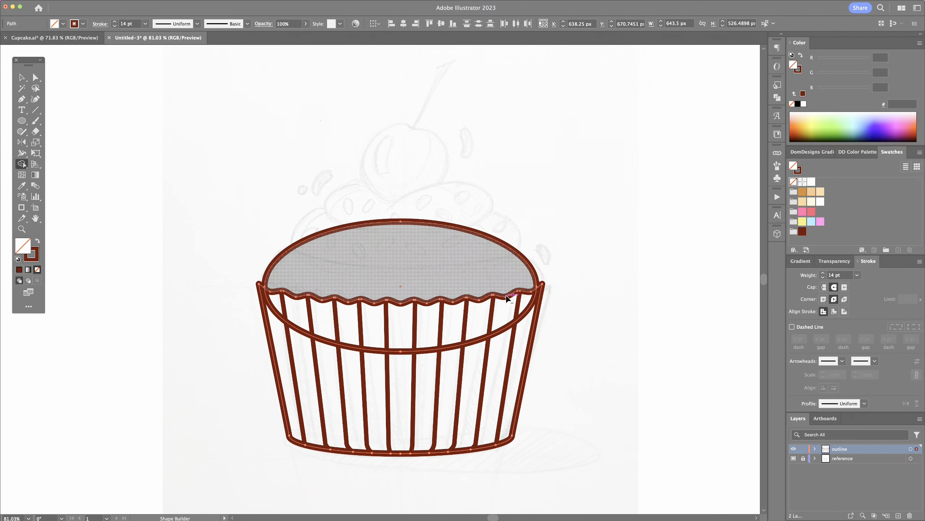
left_click_drag(269, 310, 532, 310)
key("v")
left_click(601, 277)
- Draw a flatter ellipse over the dome for the second frosting layer and pull its bottom anchor slightly down
key("l")
left_click_drag(401, 233, 508, 267)
key("a")
left_click_drag(400, 274, 401, 267)
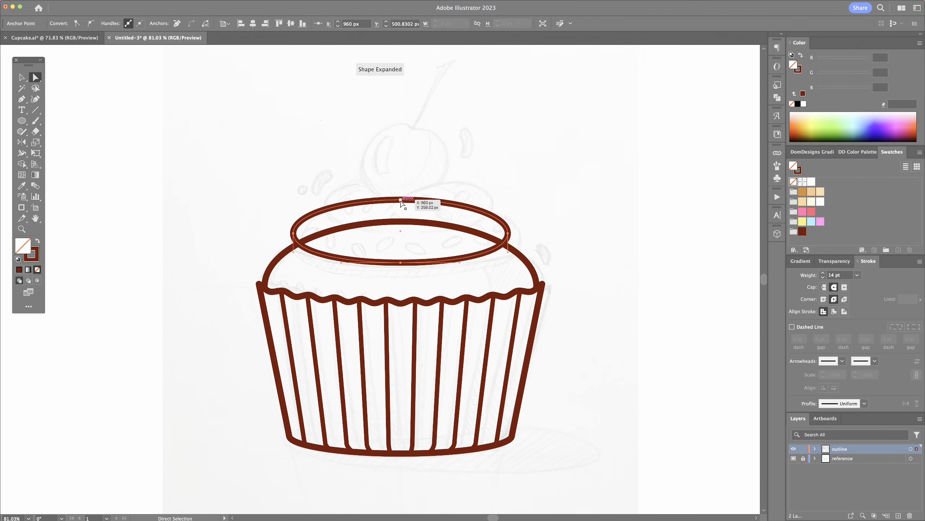
left_click_drag(401, 199, 401, 199)
- Remove the dome's upper arc inside the second frosting ellipse with the Shape Builder
key("v")
left_click(426, 201)
left_click(419, 222, "shift")
key("shift+m")
left_click_drag(412, 236, 416, 212)
key("v")
left_click(547, 201)
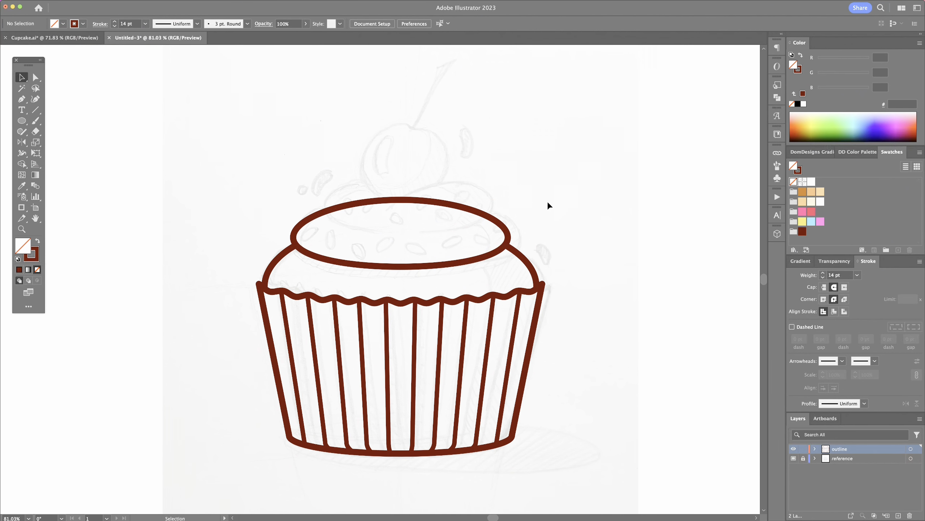
- Place a smaller copy of the frosting ellipse above it, about 389 by 121 px, and reduce it to a slightly deepened lower arc
left_click_drag(485, 215, 485, 180)
left_click_drag(509, 166, 469, 187)
left_click_drag(487, 178, 491, 178)
key("a")
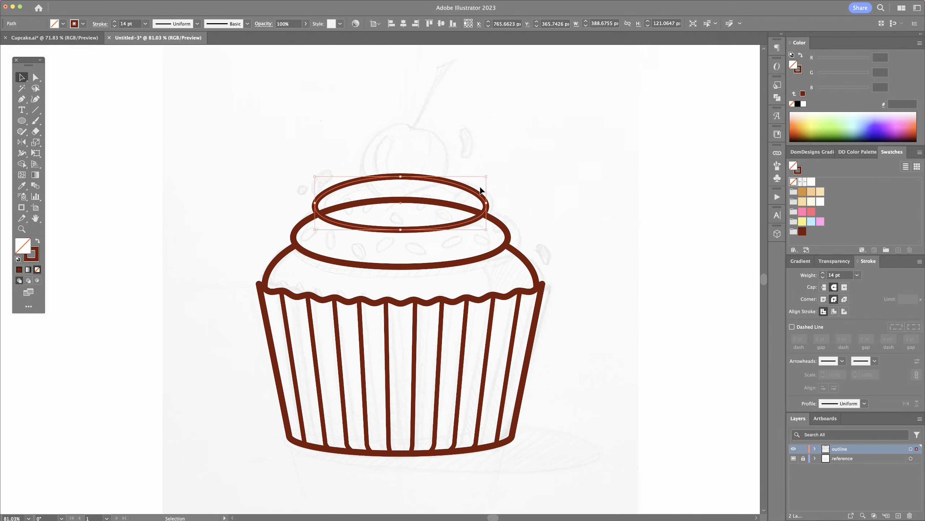
left_click_drag(401, 228, 401, 232)
left_click(401, 178)
key("Delete")
- Extend both ends of the top arc with the Pen tool into rounded lobes curling in towards the centre
key("p")
left_click_drag(571, 260, 571, 210)
left_click_drag(407, 255, 330, 321)
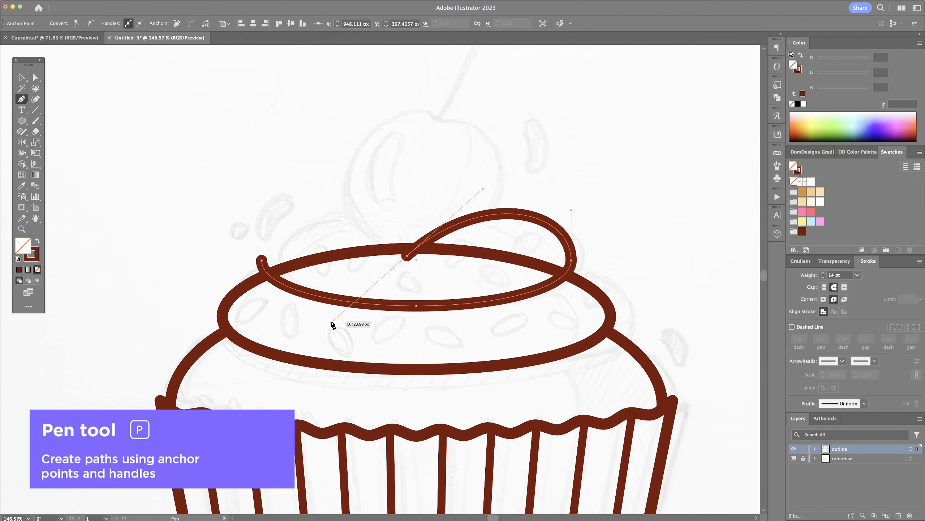
left_click_drag(261, 260, 262, 223)
left_click_drag(376, 227, 425, 261)
- Lengthen the lower handles of the top swirl's outermost left and right anchors to round its sides
key("a")
left_click(261, 260)
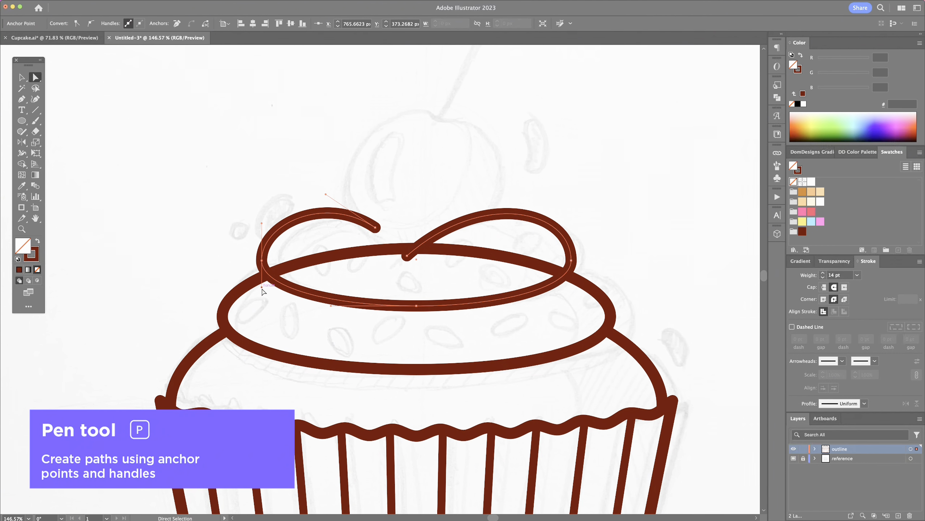
left_click_drag(261, 285, 262, 291)
left_click(571, 260)
left_click_drag(571, 285, 570, 291)
- Remove the middle frosting ellipse's upper arc inside the top swirl with the Shape Builder
key("v")
scroll(458, 328, "up", 4)
left_click(458, 288)
left_click(457, 328, "shift")
key("shift+m")
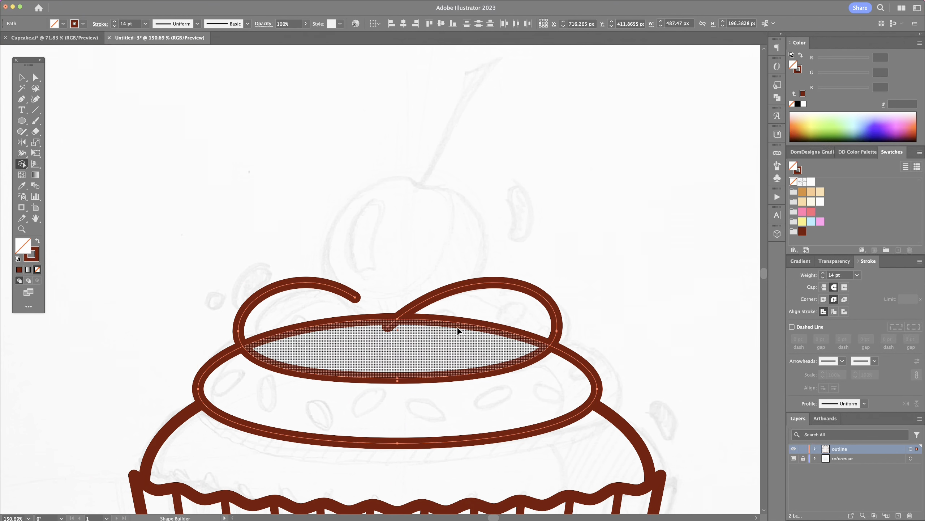
left_click(457, 326, "alt")
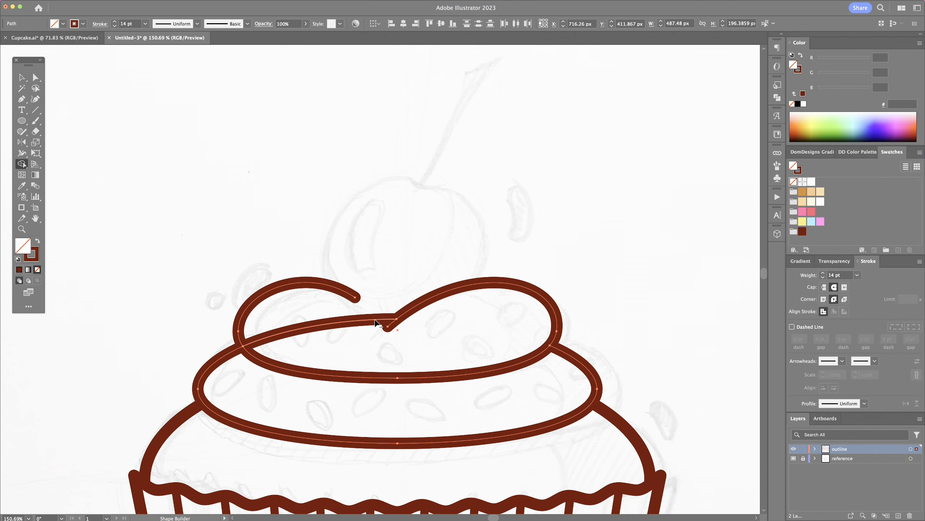
left_click(376, 320, "alt")
- Draw an ellipse for the cherry, centred above the dip in the top swirl
key("l")
left_click_drag(398, 241, 461, 283)
key("v")
- Add a small ellipse inside the cherry's top, delete its upper anchor to leave a dimple arc, and tilt both shapes clockwise
left_click_drag(450, 201, 416, 224)
left_click(394, 220)
key("l")
key("a")
left_click(390, 213)
key("Delete")
key("v")
left_click(446, 226, "shift")
left_click_drag(461, 194, 498, 199)
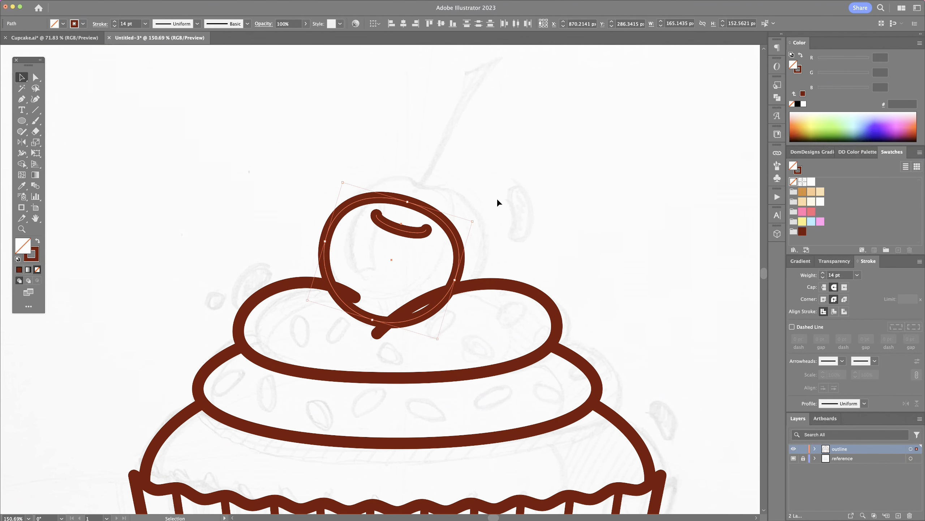
- Trim the cherry's overlap with the right lobe and the left lobe's end inside the cherry using the Shape Builder
left_click(317, 283, "shift")
key("shift+m")
left_click(429, 313, "alt")
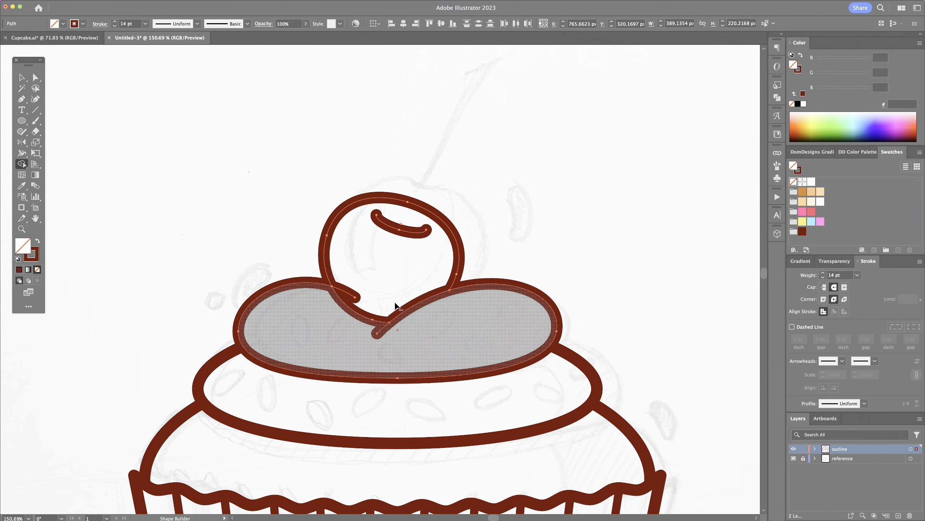
left_click(348, 293, "alt")
left_click(518, 210)
- Draw a straight cherry stem rising diagonally from the dimple with a 10 pt stroke
scroll(517, 210, "up", 3)
key("p")
left_click(398, 283)
left_click(456, 165)
key("v")
left_click(823, 277)
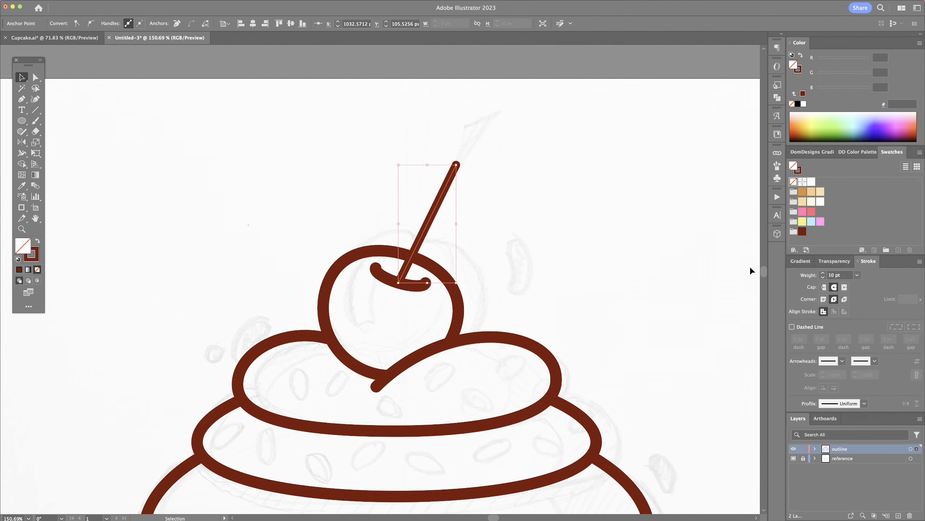
- Bend the cherry stem into a gentle curve bulging to the left with the Curvature tool
left_click(35, 99)
left_click_drag(429, 221, 417, 219)
key("v")
left_click(494, 235)
- Add anchors along the top swirl's lower edge, delete its middle section to open a gap, and extend the central crease's tip outward
scroll(494, 235, "down", 5)
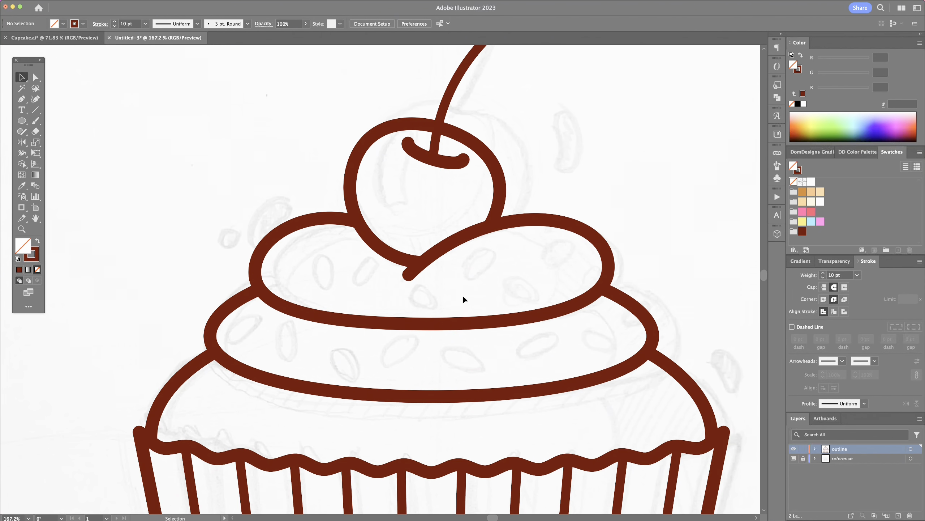
left_click(436, 325)
key("p")
left_click(474, 322)
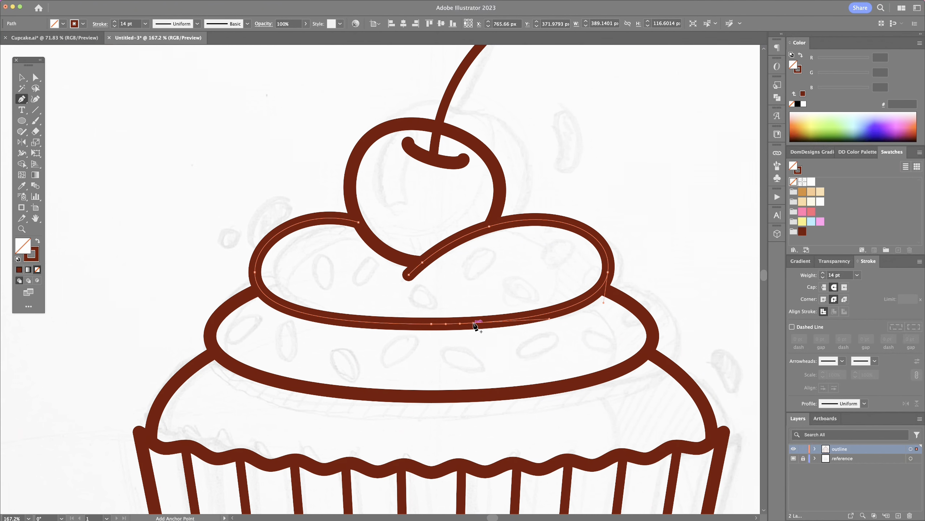
left_click(330, 320)
key("a")
left_click(434, 322)
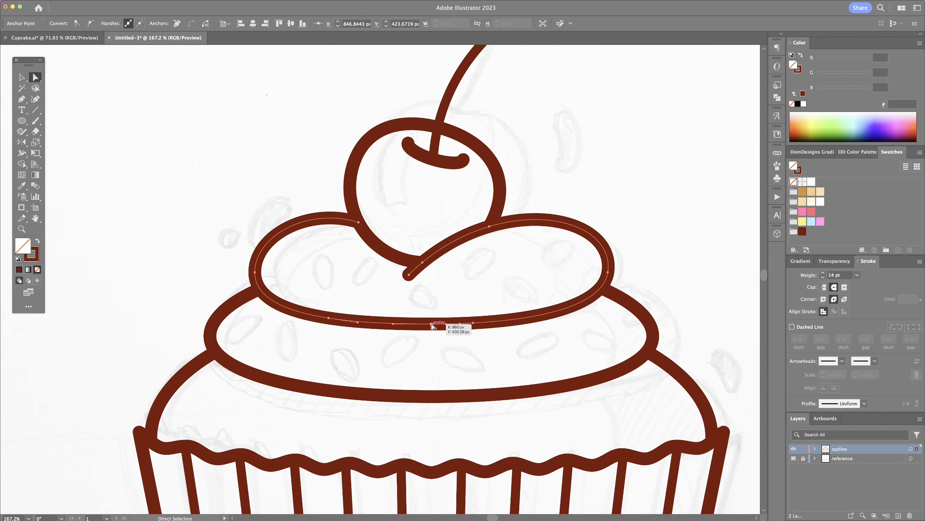
key("Delete")
left_click_drag(408, 274, 391, 287)
- Widen the upper end of the cherry stem to about 24 px with the Width tool
left_click(436, 160)
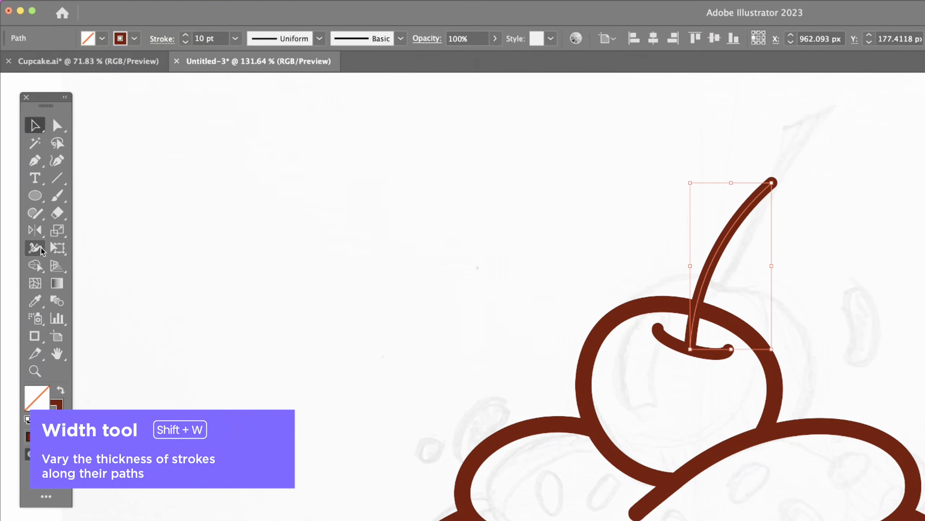
left_click(21, 153)
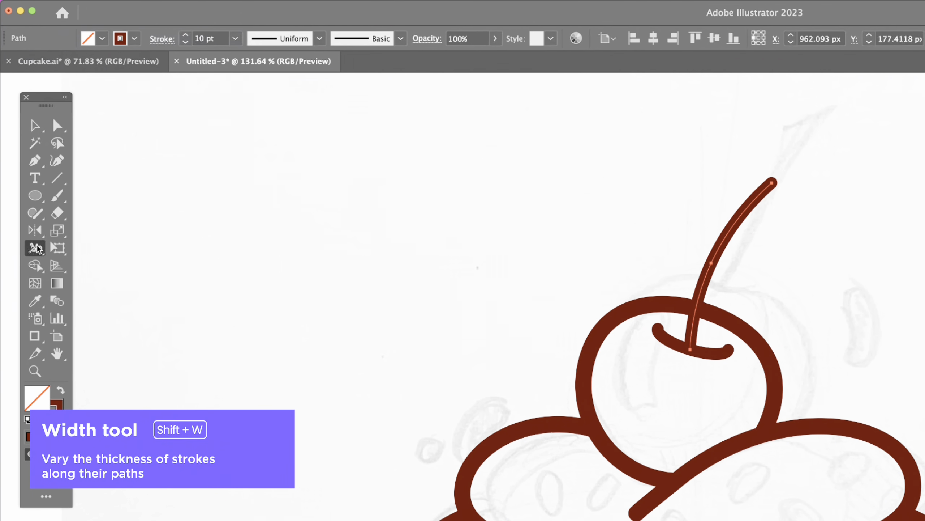
left_click_drag(772, 183, 781, 191)
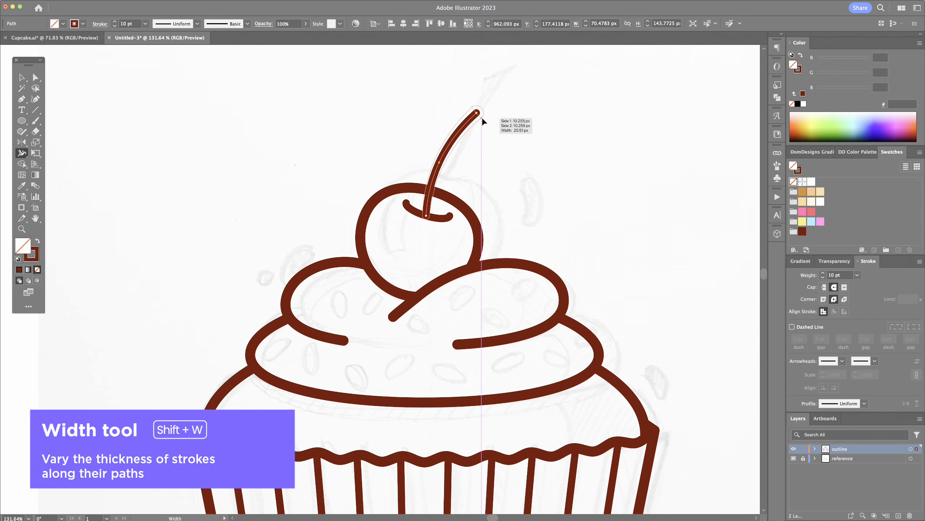
left_click_drag(481, 118, 483, 119)
key("v")
left_click(524, 137)
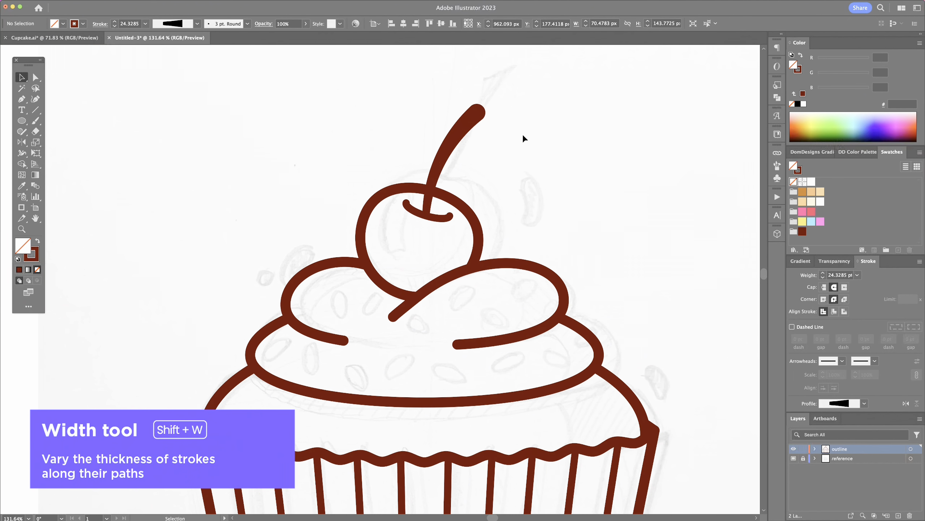
- Taper the open lower end of the top swirl's left lobe with the Width tool
key("z")
left_click_drag(412, 314, 439, 314)
left_click_drag(439, 313, 457, 303)
key("shift+w")
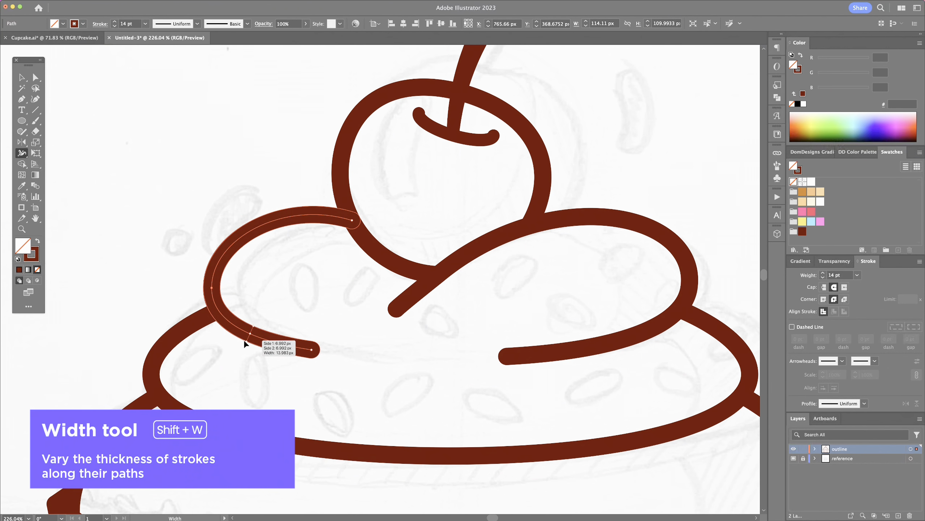
left_click_drag(315, 358, 313, 354)
- Taper the central crease's tip and the right lobe's open lower end, adding width points to keep the rest thick
left_click(427, 295)
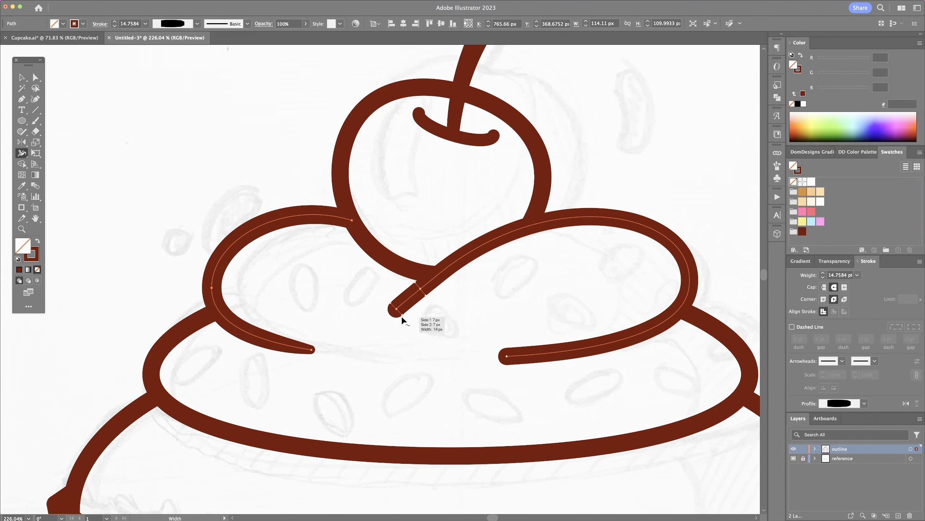
left_click_drag(402, 316, 400, 313)
left_click_drag(570, 351, 573, 359)
left_click_drag(508, 363, 507, 359)
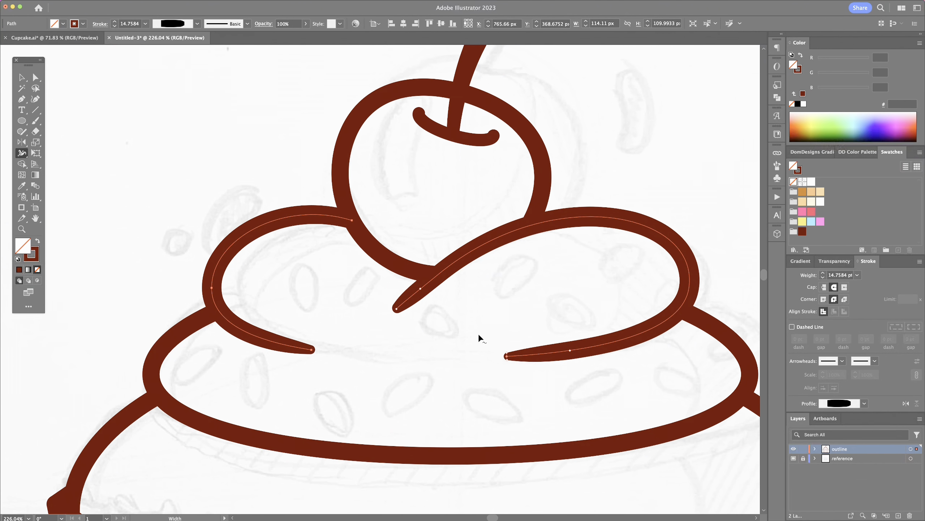
key("v")
left_click(479, 336)
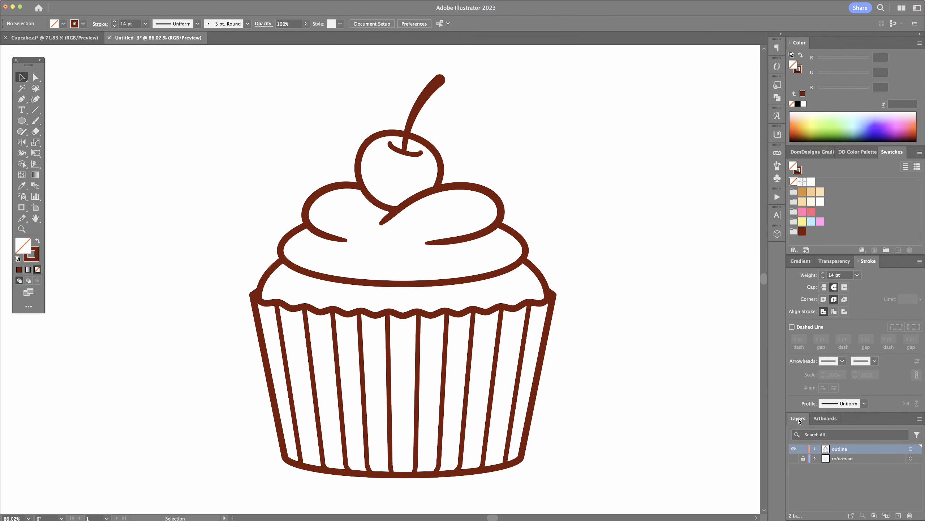
- Create a new layer named color and place it between the outline and reference layers
left_click_drag(799, 420, 592, 243)
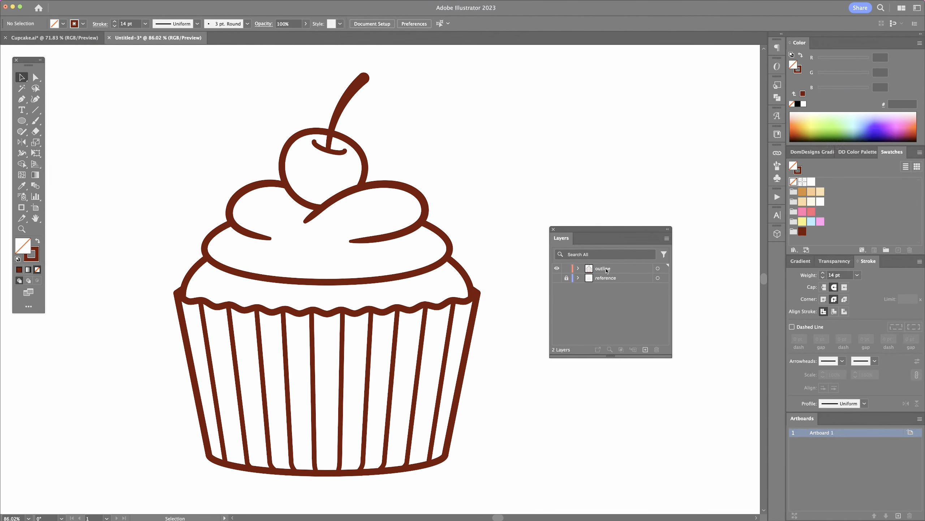
left_click(606, 271)
left_click(645, 350)
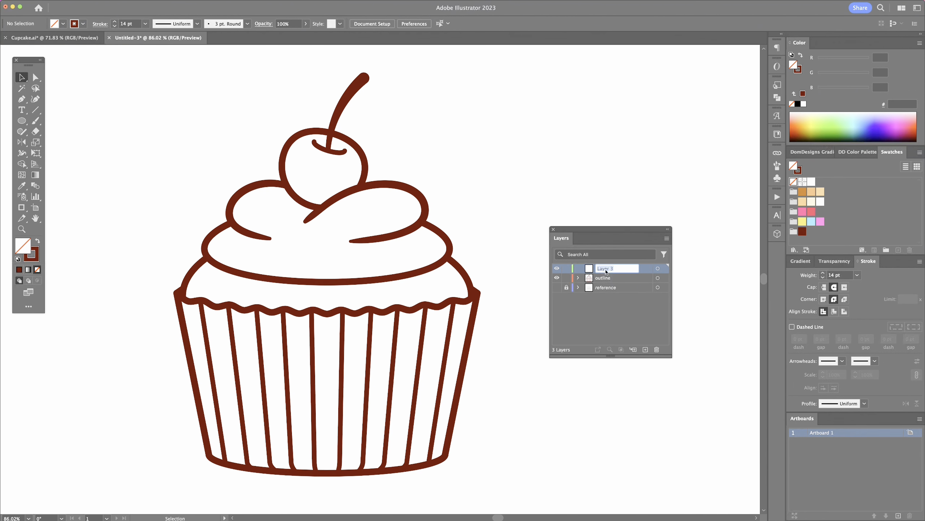
key("Return")
left_click_drag(611, 268, 609, 284)
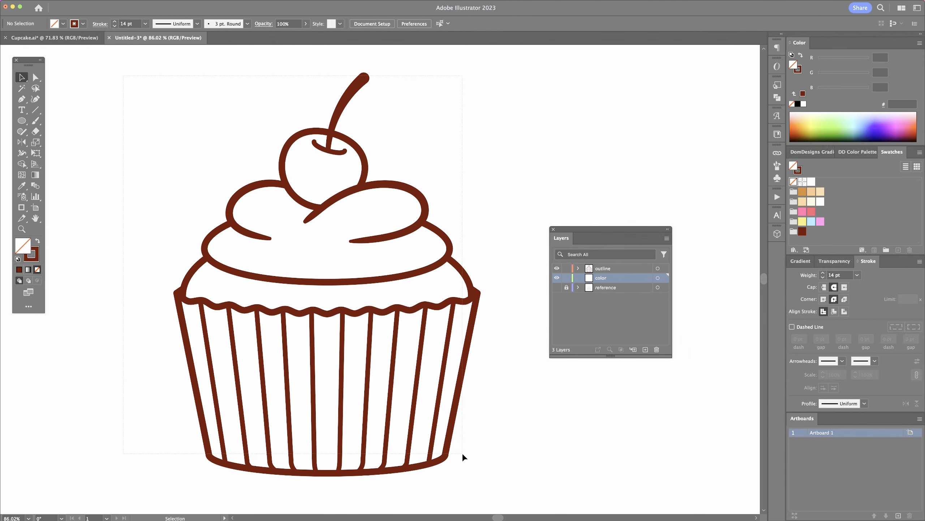
- Duplicate all the outline artwork onto the color layer, and lock and hide the outline layer
key("super+a")
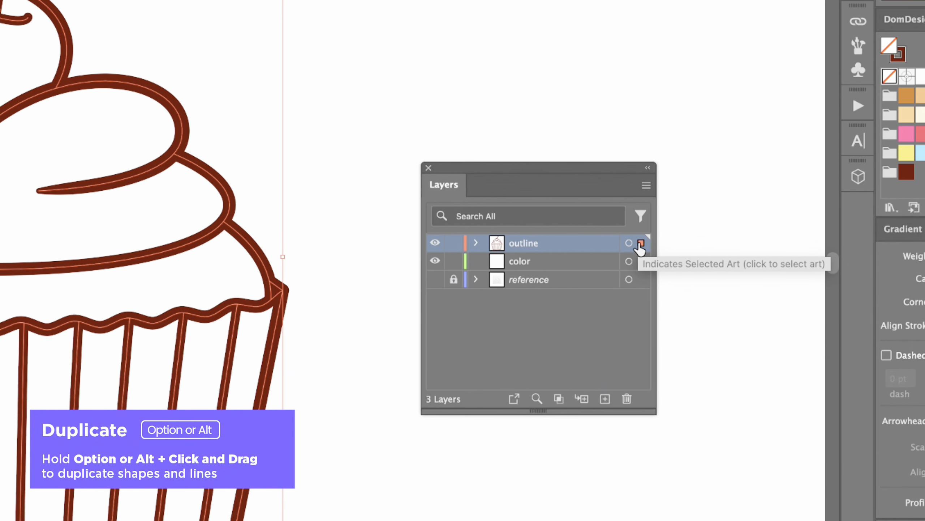
left_click_drag(641, 244, 640, 260)
left_click(454, 243)
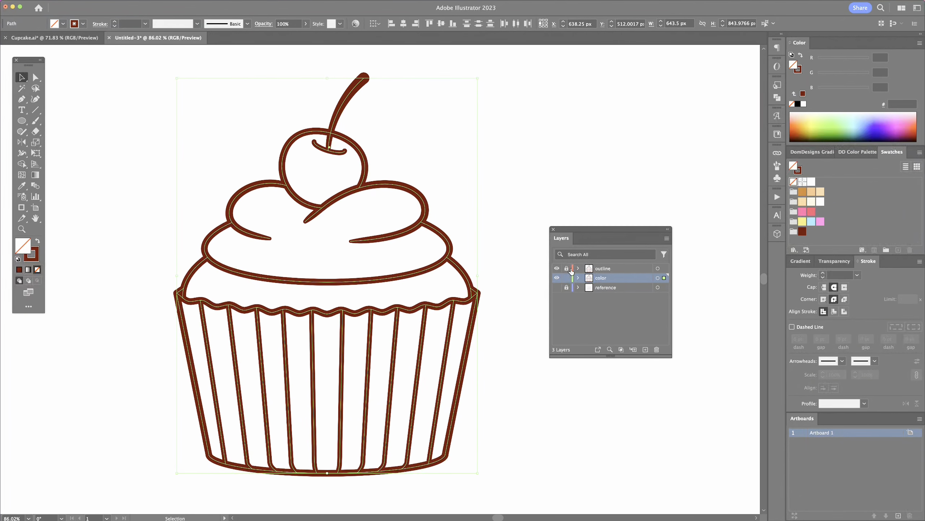
left_click(537, 296)
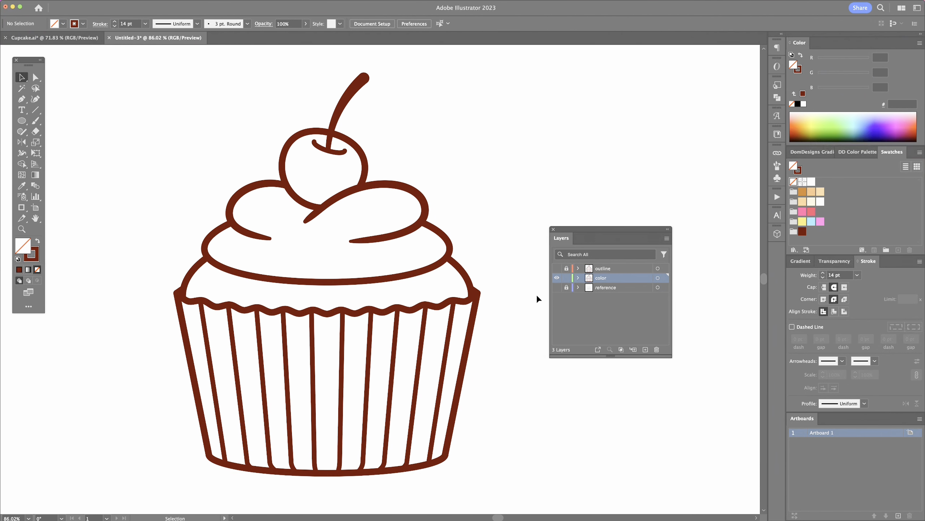
- Convert all the color layer paths into a Live Paint group and fill the cherry with the orange gradient
key("super+a")
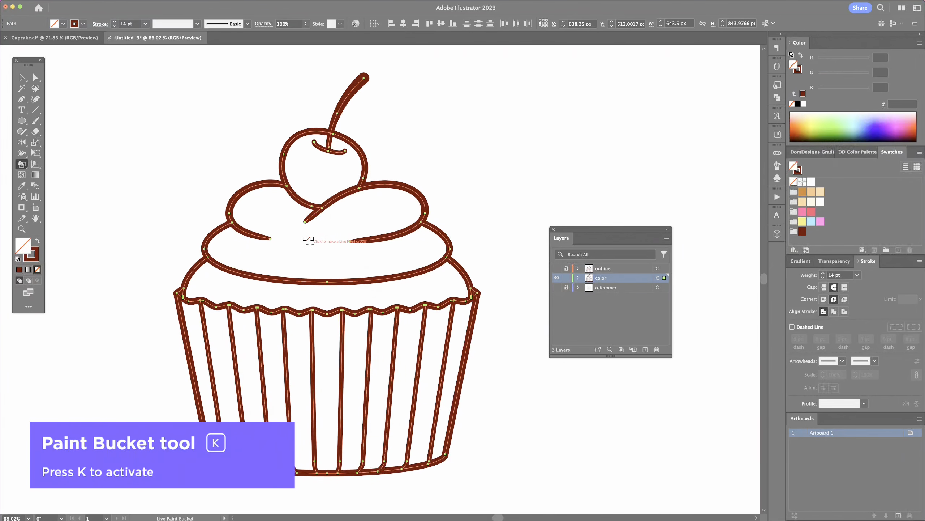
left_click(493, 390)
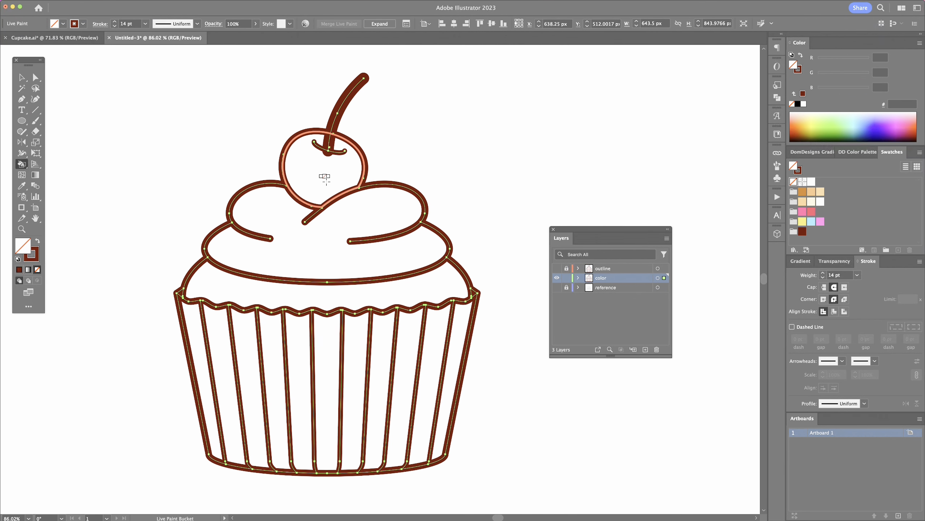
left_click(817, 152)
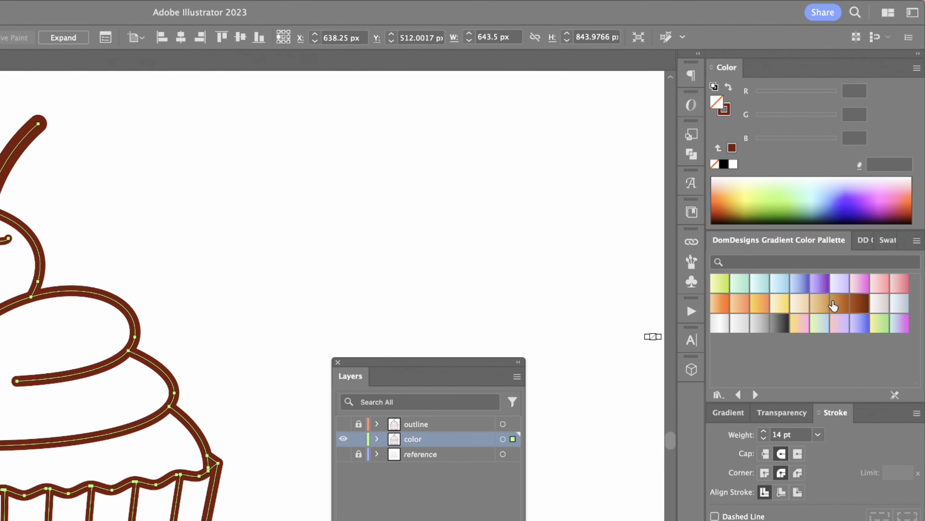
left_click(863, 240)
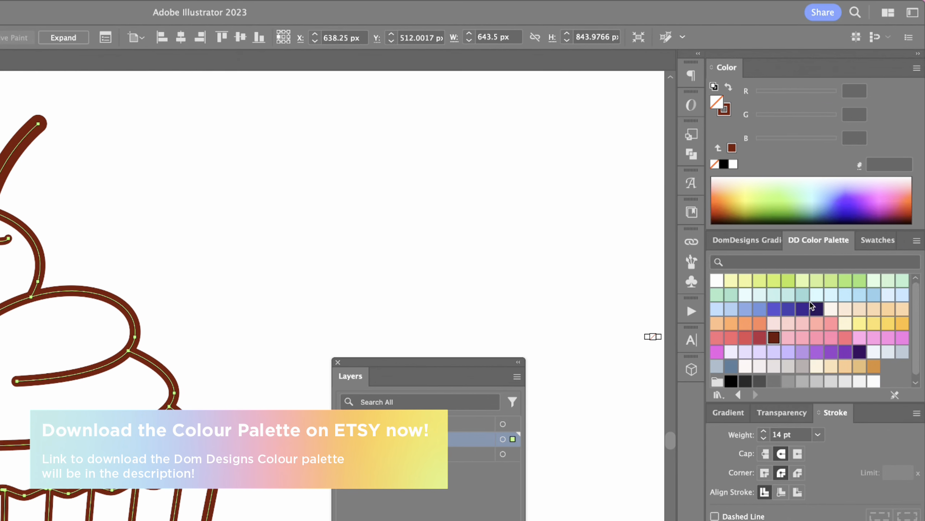
left_click(894, 242)
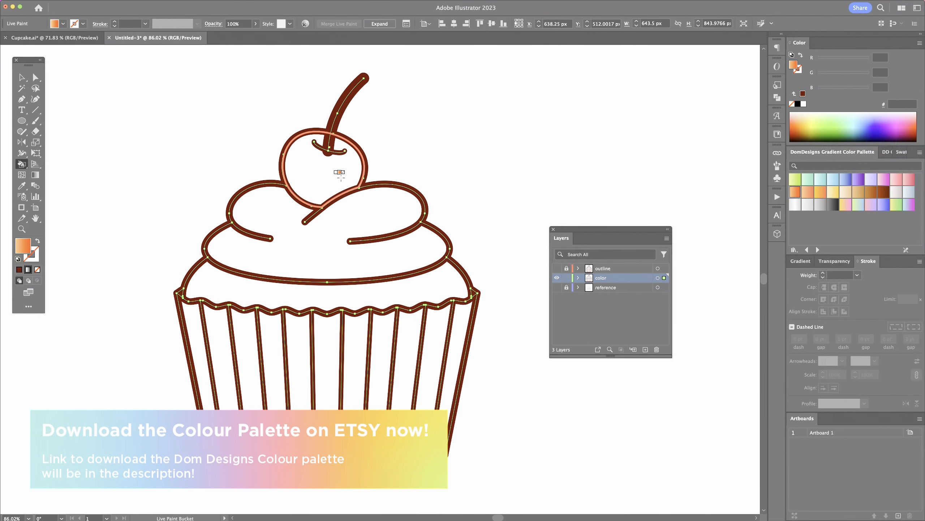
left_click(339, 172)
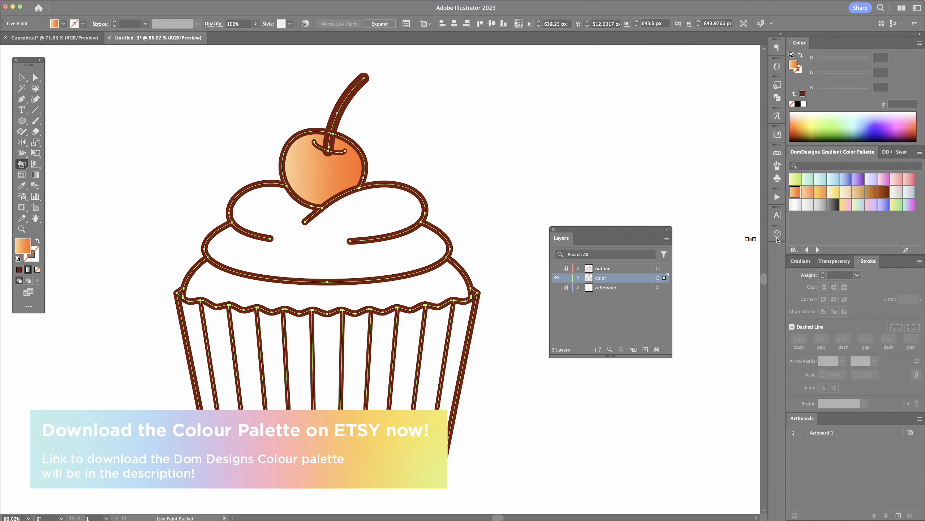
- Fill the cake band with the tan gradient and every wrapper strip with the pink-to-purple gradient
left_click(860, 193)
left_click(453, 254)
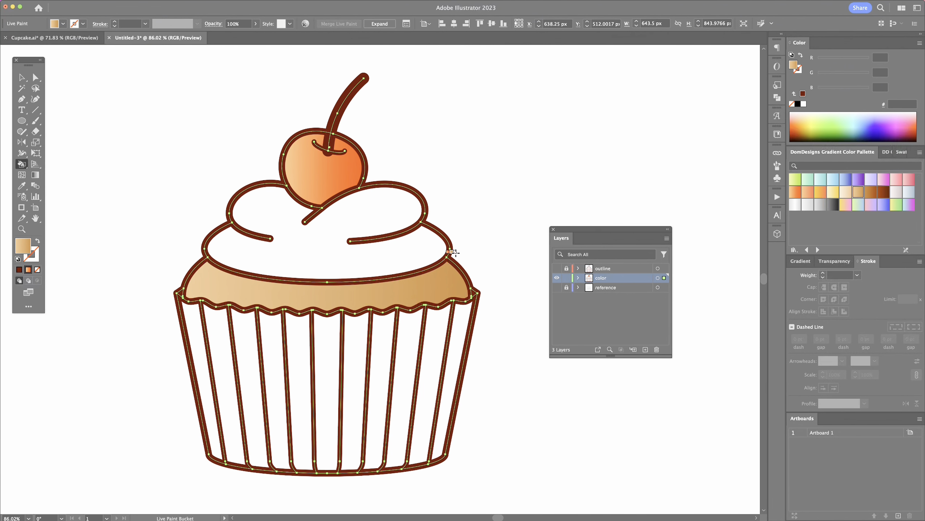
left_click(884, 180)
left_click_drag(208, 347, 451, 358)
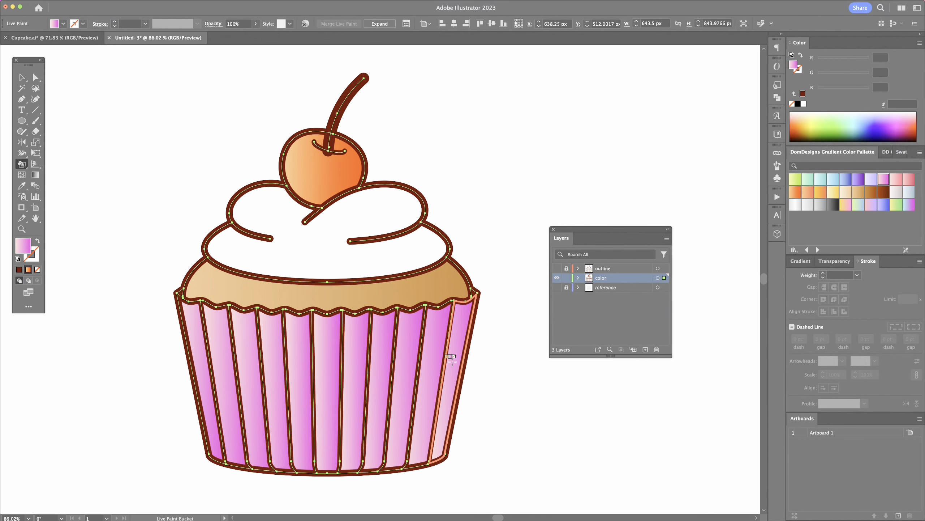
- Try the beige gradient on the frosting, replace it with a solid pale cream, and select the whole Live Paint group
left_click(847, 194)
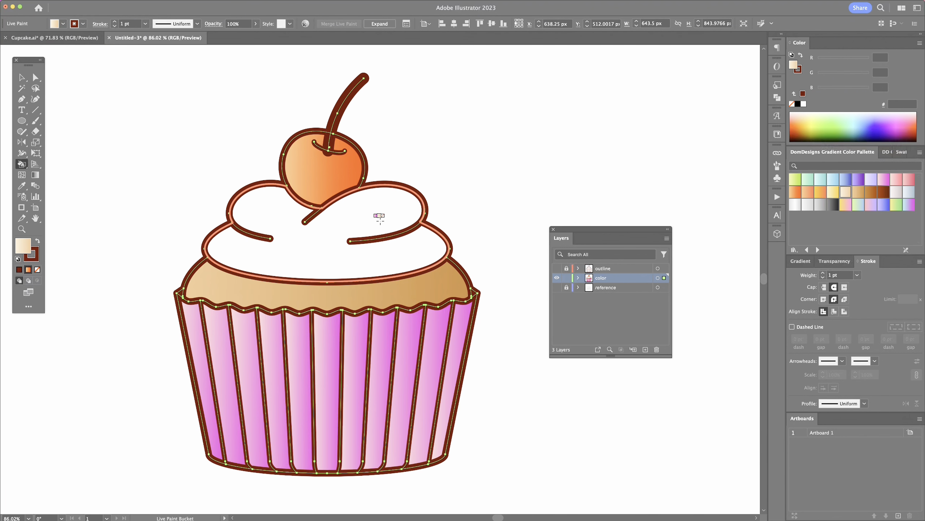
left_click(379, 215)
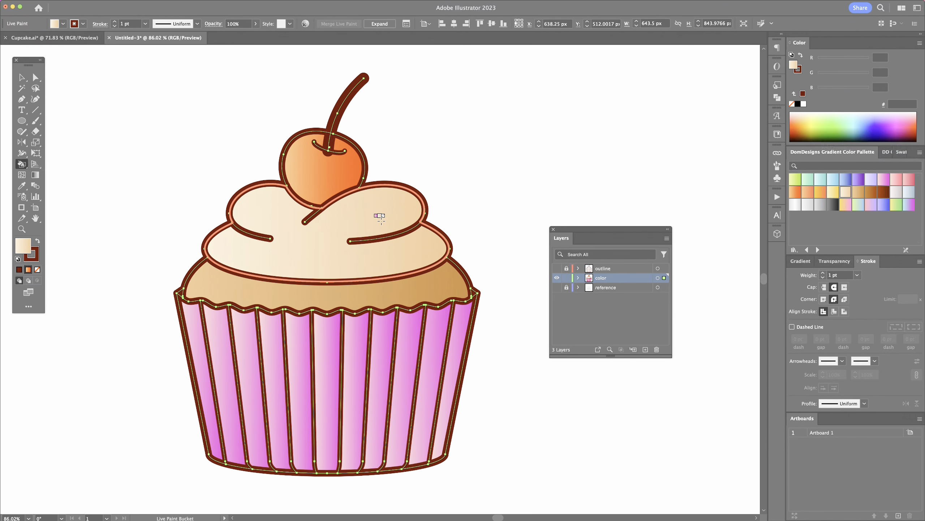
left_click(21, 77)
left_click_drag(326, 241, 320, 236)
key("super+z")
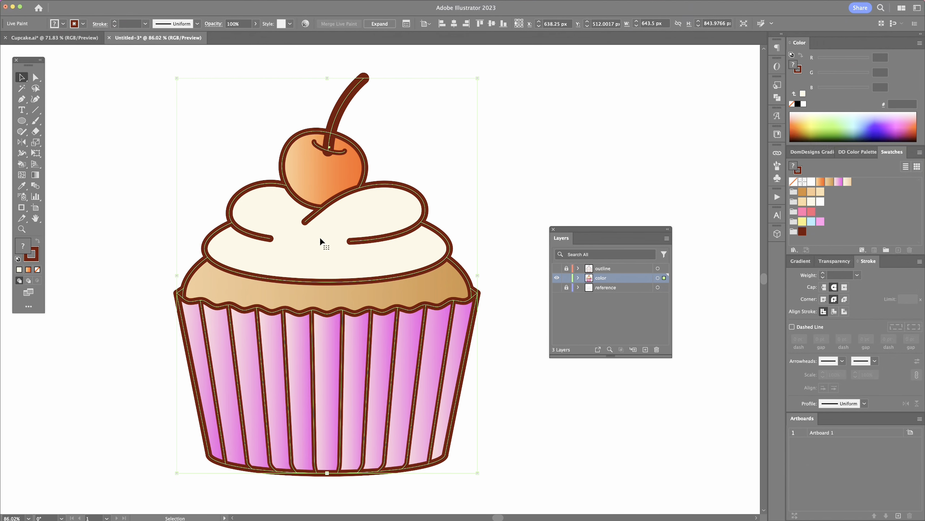
- Expand the Live Paint group's object, fill and stroke, and ungroup the result
left_click(89, 4)
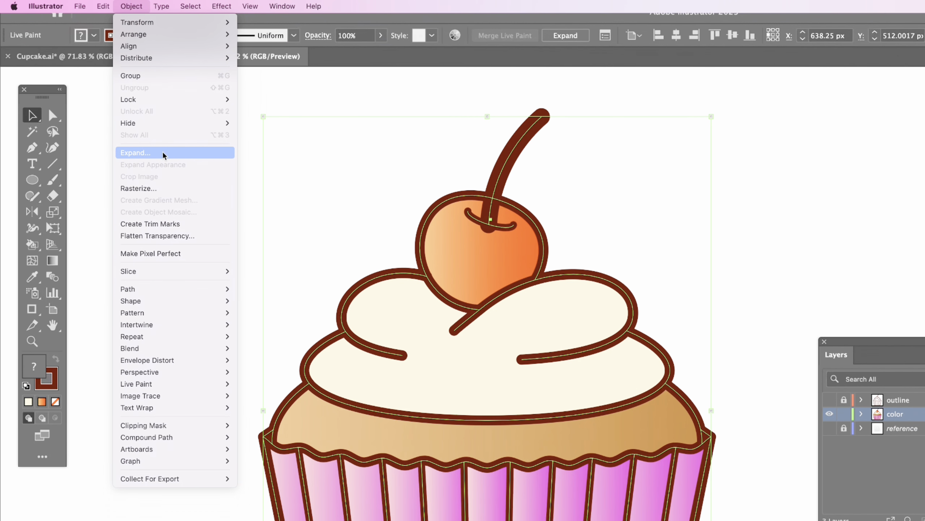
left_click(162, 153)
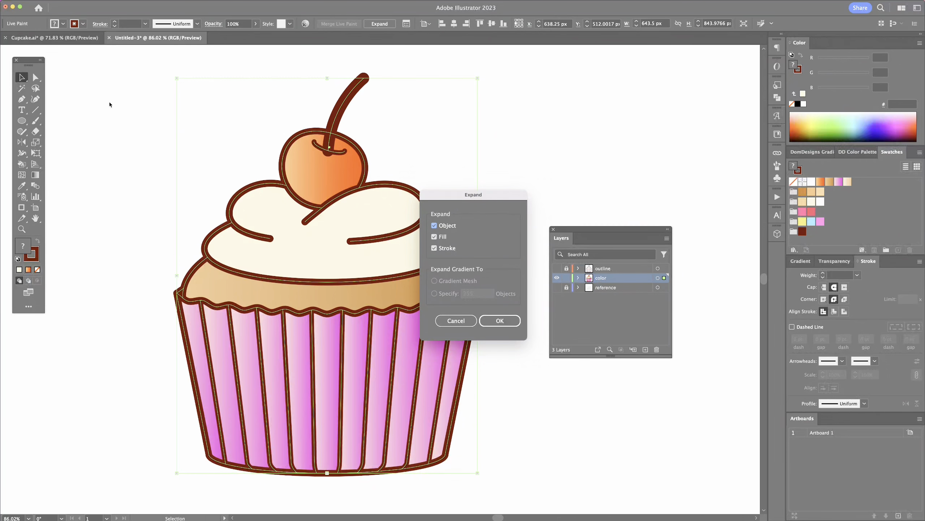
left_click(500, 321)
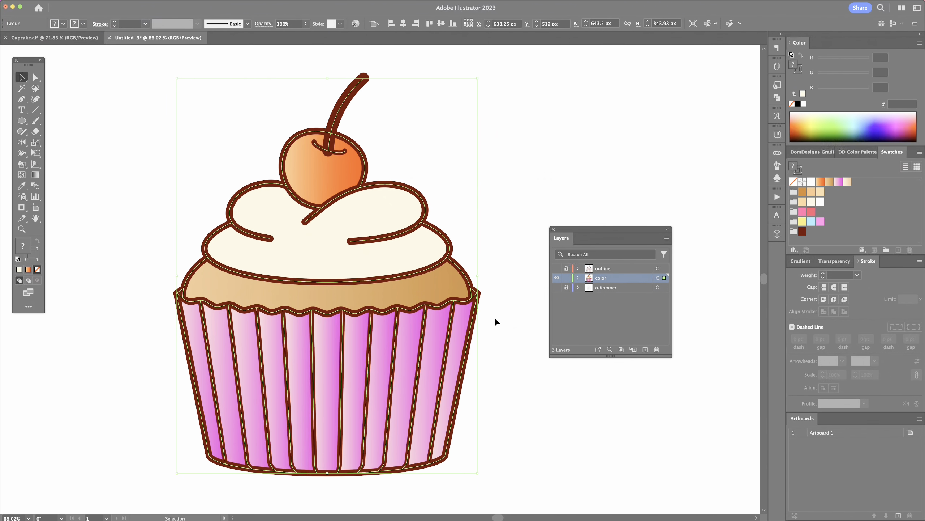
scroll(492, 313, "right", 1)
right_click(402, 209)
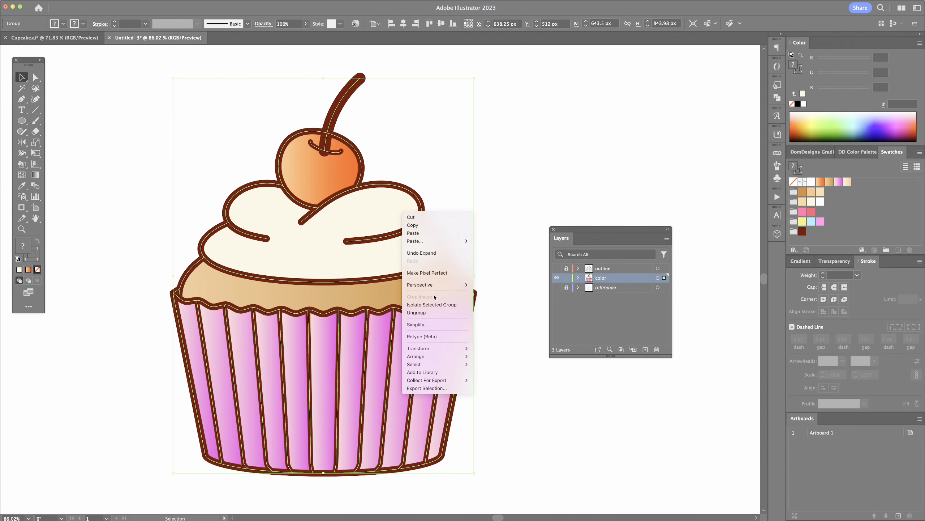
left_click(427, 313)
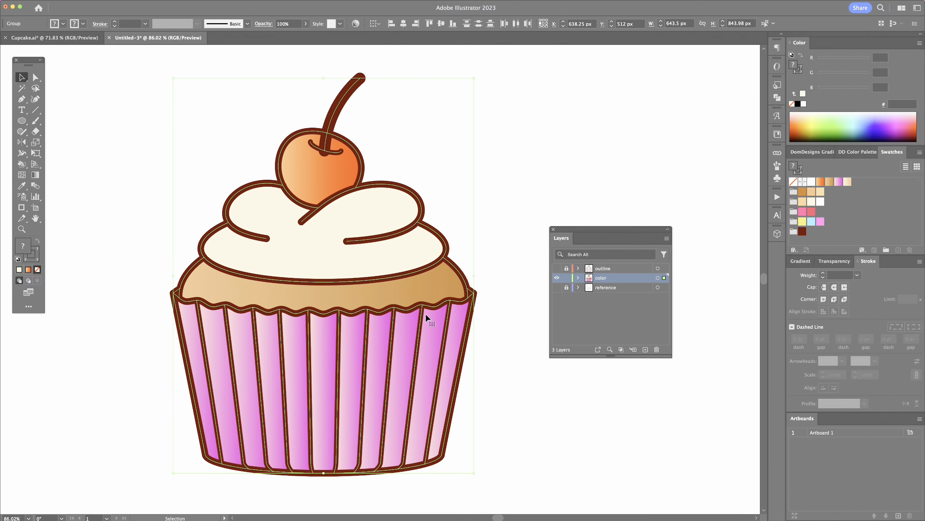
- Delete the stroke group from the color layer so only the fills remain, and show the outline layer
left_click(477, 277)
left_click_drag(465, 280, 435, 276)
key("Delete")
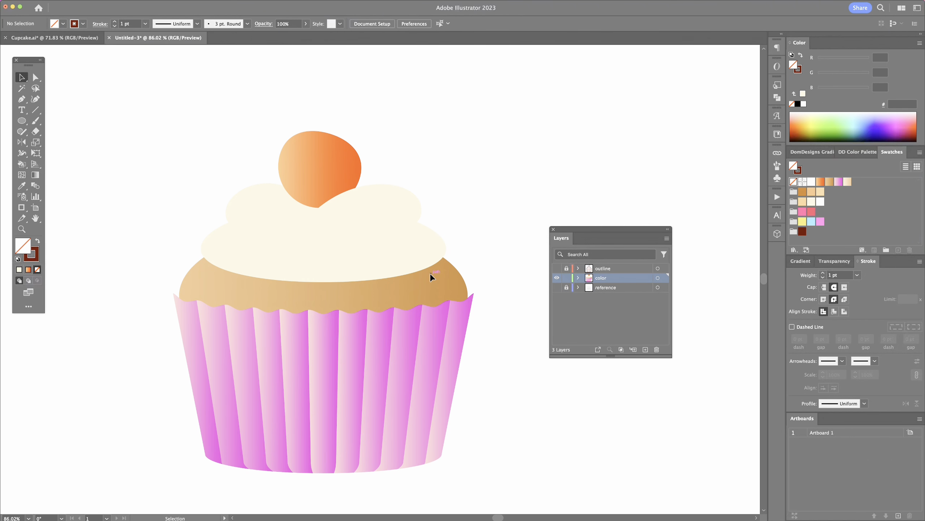
left_click(558, 268)
- Select all the wrapper strips and apply one continuous pink-to-purple gradient from the wrapper's left edge past its right edge
left_click_drag(549, 386, 273, 366)
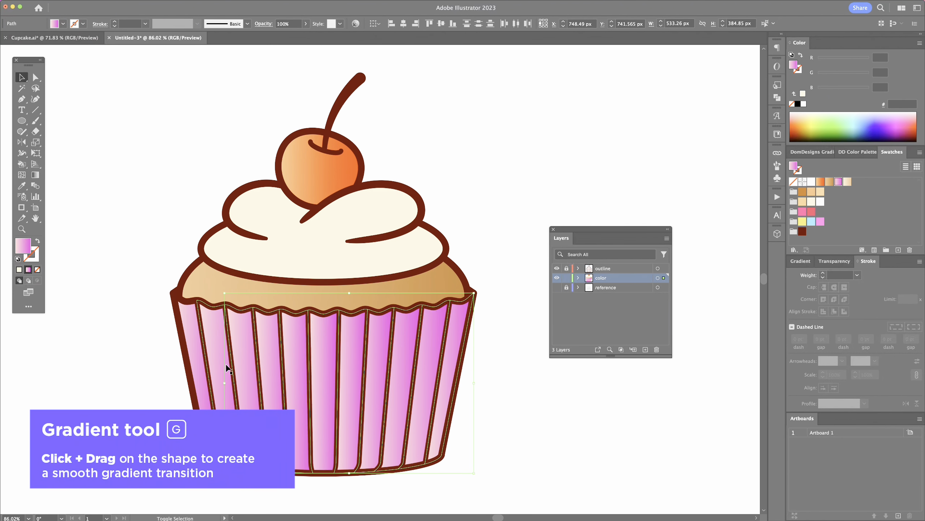
key("g")
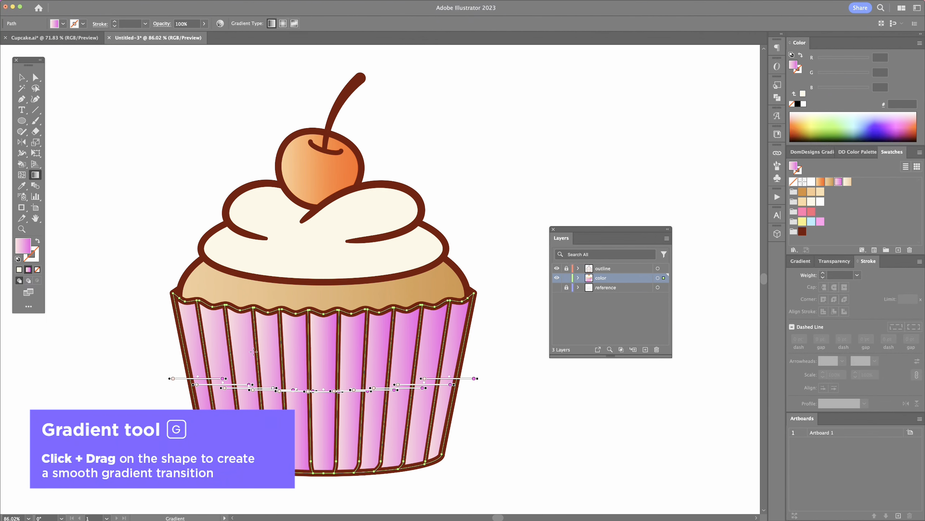
left_click_drag(195, 364, 514, 364)
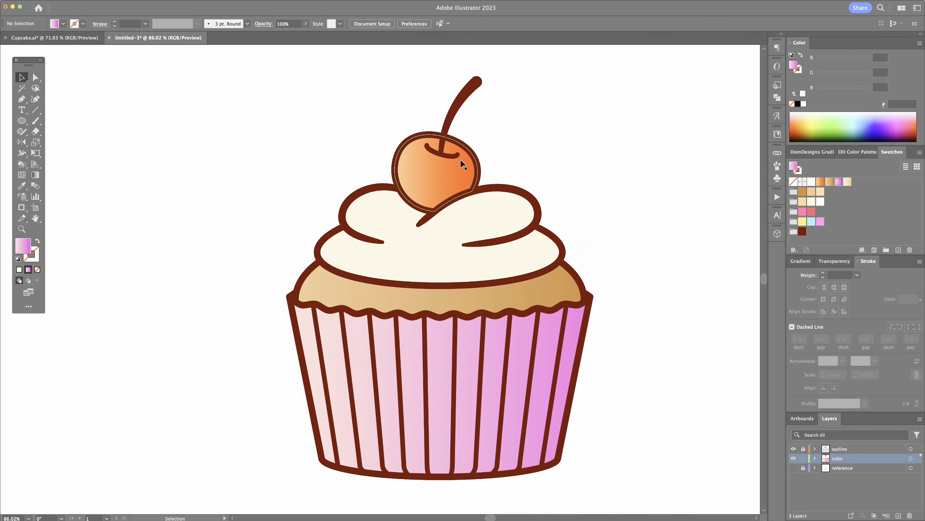
- Draw a short vertical line about 65 px tall on the cherry's left side with the Pen tool and bow it outward
key("z")
left_click_drag(447, 157, 504, 202)
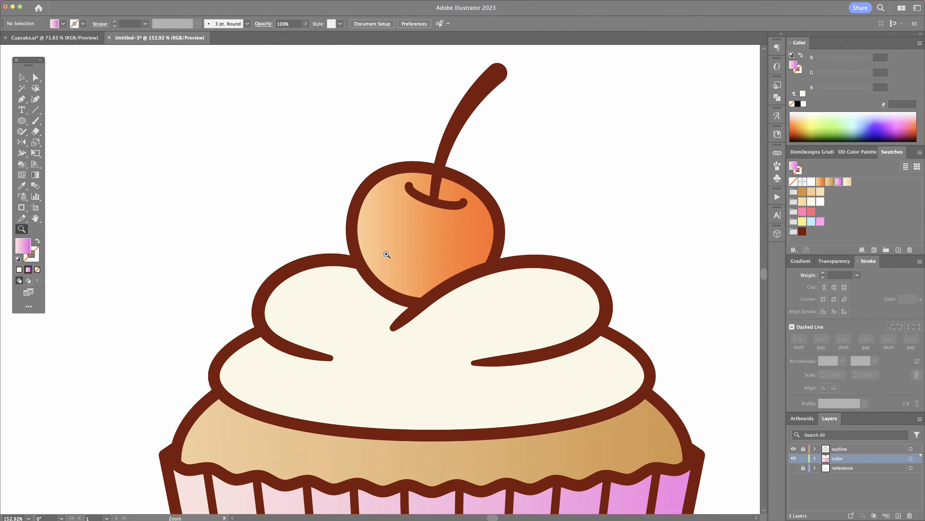
key("p")
left_click(386, 206)
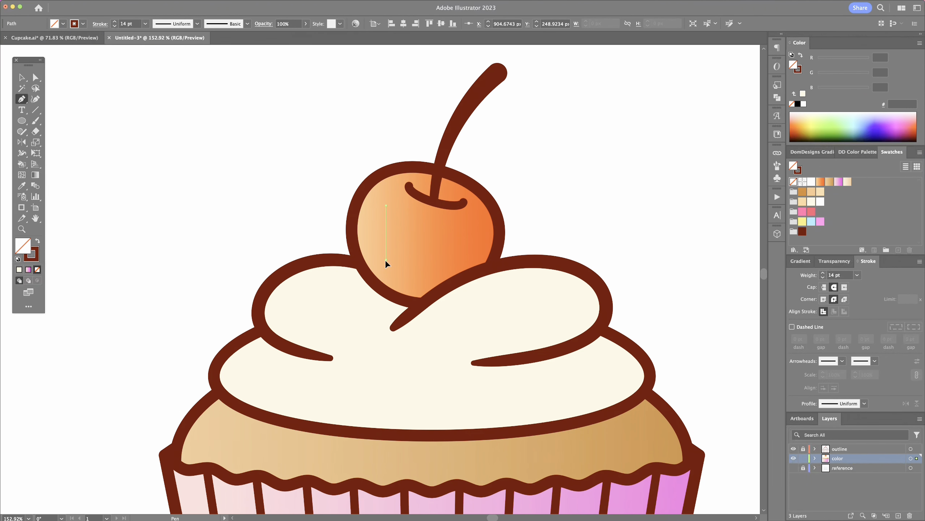
left_click(387, 260)
key("shift+grave")
mouse_move(386, 232)
left_mouse_down()
mouse_move(375, 232)
mouse_move(386, 232)
left_mouse_up()
- Make the cherry's highlight line white and widen its middle to about 22 px with the Width tool
left_click(803, 103)
key("shift+w")
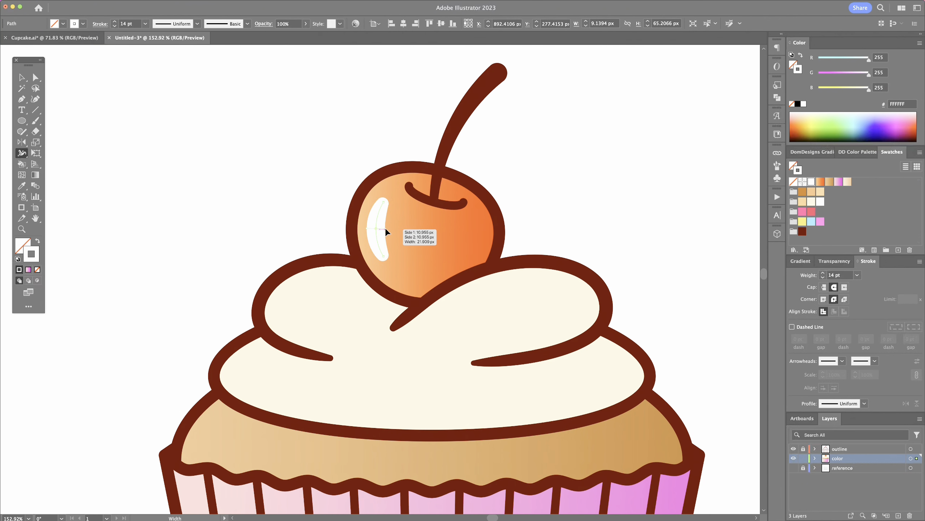
key("v")
left_click(566, 182)
- Duplicate the cream frosting shape in front and offset the copy slightly down and to the right
left_click(383, 254)
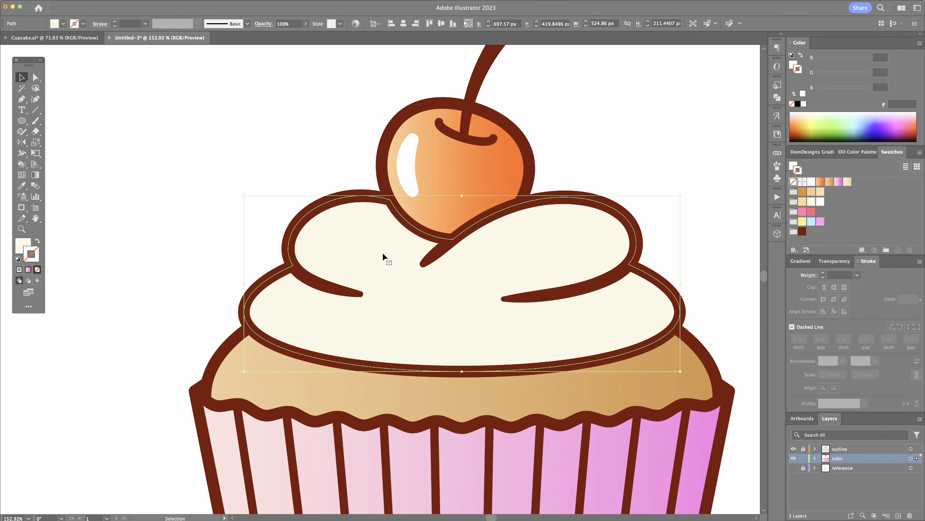
key("super+c")
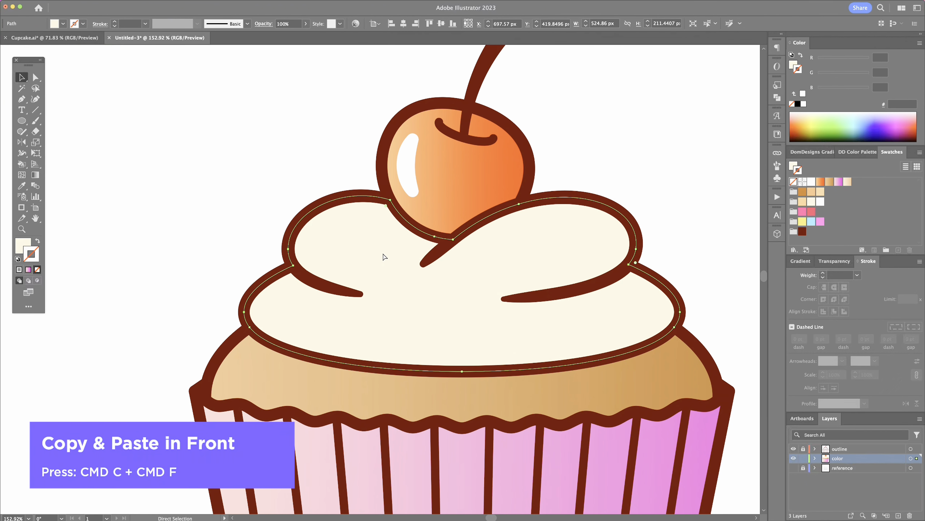
key("super+f")
left_click_drag(320, 255, 366, 209)
key("super+z")
key("super+z")
left_click(259, 215)
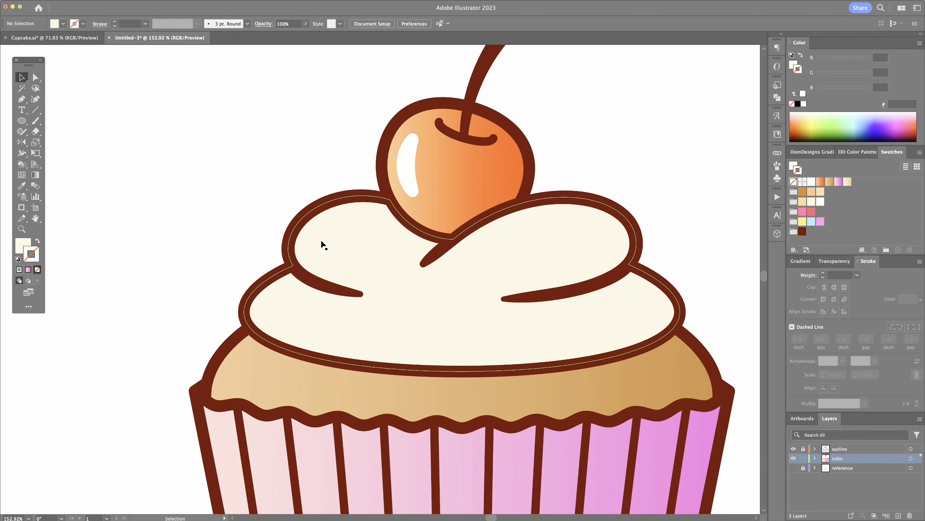
left_click_drag(355, 255, 374, 269)
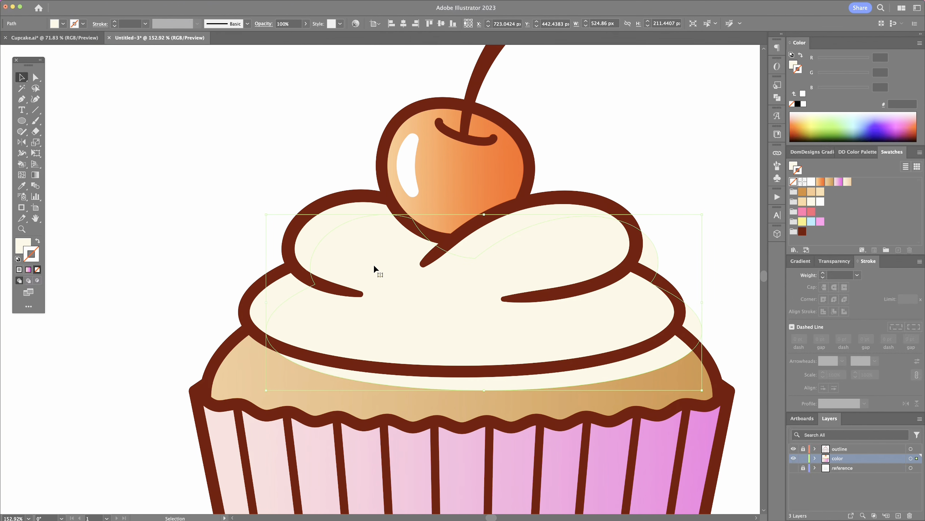
scroll(374, 266, "right", 1)
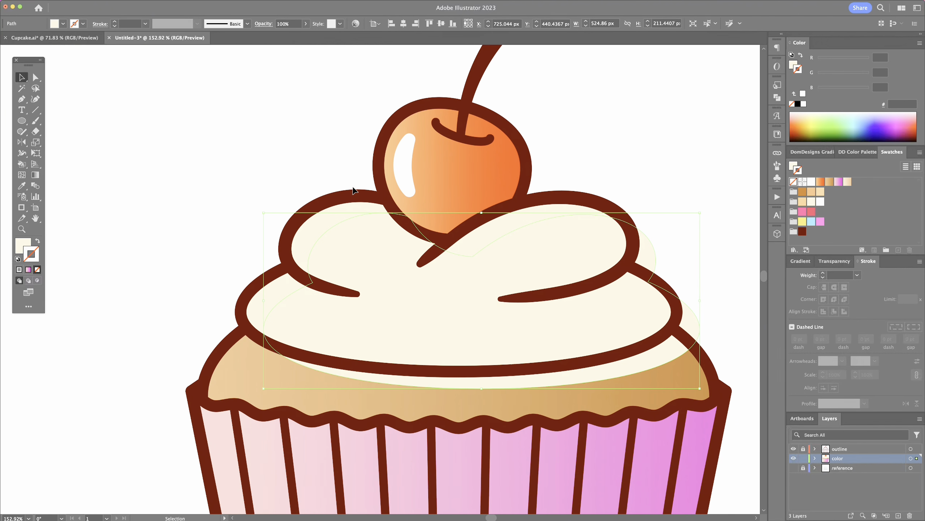
- Cut the two frosting shapes with the Shape Builder, remove the excess pieces, and color the left edge strip white
left_click(353, 188)
left_click(343, 206)
left_click(375, 246, "shift")
key("shift+m")
left_click_drag(375, 245, 415, 227)
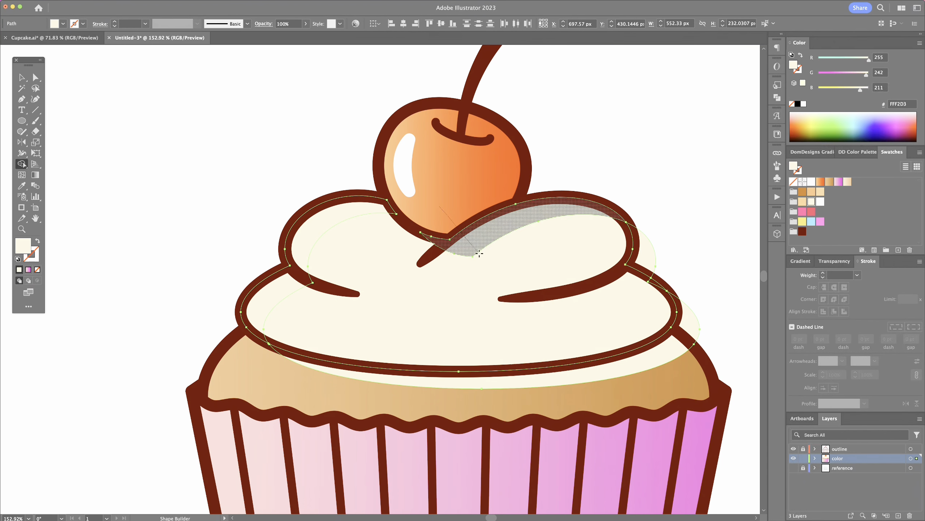
left_click(476, 245, "alt")
left_click(486, 378, "alt")
left_click_drag(636, 256, 654, 293)
key("v")
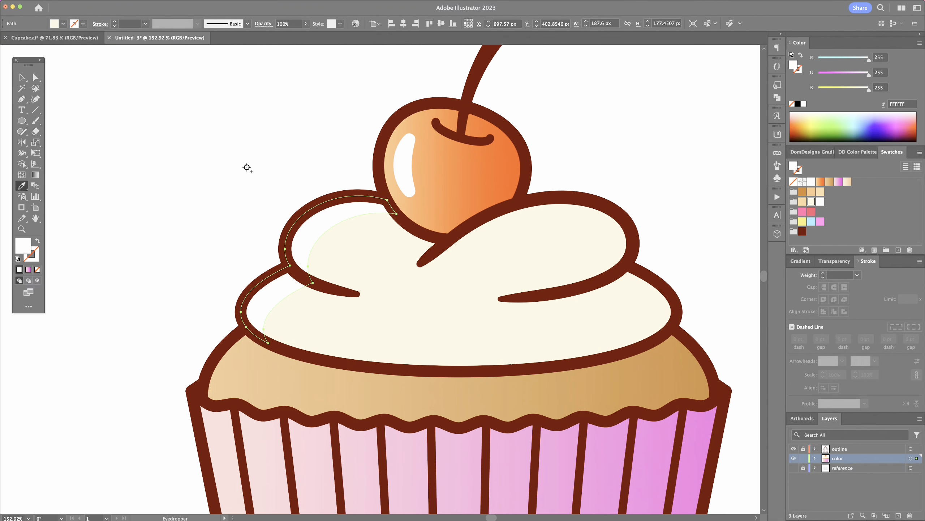
left_click(254, 111)
- Draw a white ellipse about 33 by 47 px, tilt it, and place it along the highlight in the frosting's upper left lobe
left_click_drag(22, 121, 61, 144)
left_click_drag(348, 271, 347, 271)
key("r")
left_click_drag(345, 236, 336, 279)
key("v")
left_click_drag(335, 257, 323, 245)
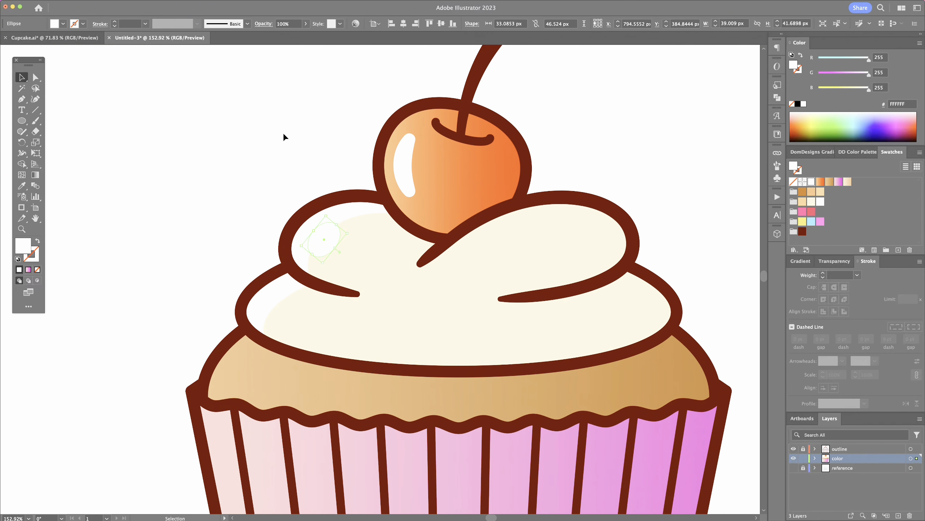
left_click(283, 132)
- Duplicate the tan cake band with an offset to the right and select both bands
left_click(333, 277)
left_click_drag(245, 356, 358, 281)
left_click(326, 275, "shift")
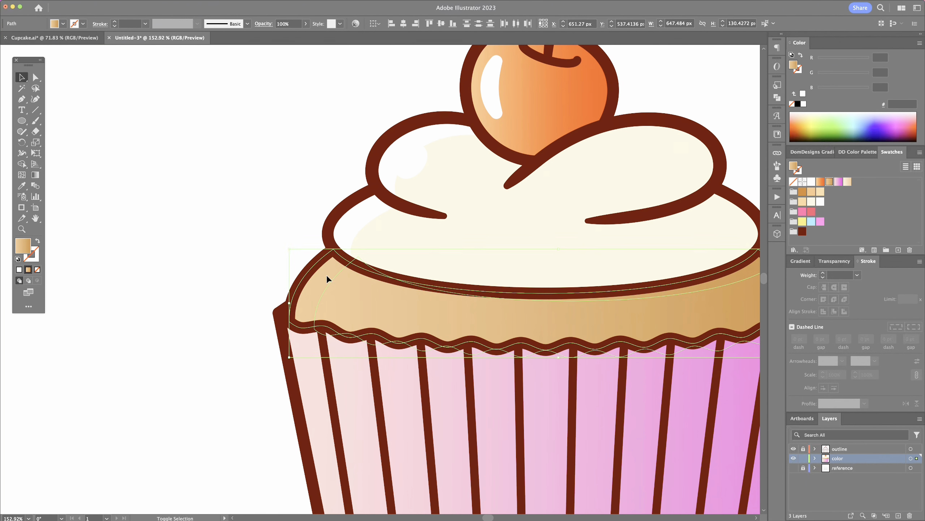
- Split the overlapping cake bands with the Shape Builder, delete the excess piece, and fill the left edge strip with light beige
key("shift+m")
left_click(310, 292)
key("v")
left_click(413, 286)
key("Delete")
left_click(320, 285)
left_click(820, 191)
left_click(204, 204)
- Draw an orange gradient circle about 260 px wide overlapping the cherry's upper left part, and scale it down slightly
scroll(364, 219, "up", 5)
left_click(820, 182)
key("l")
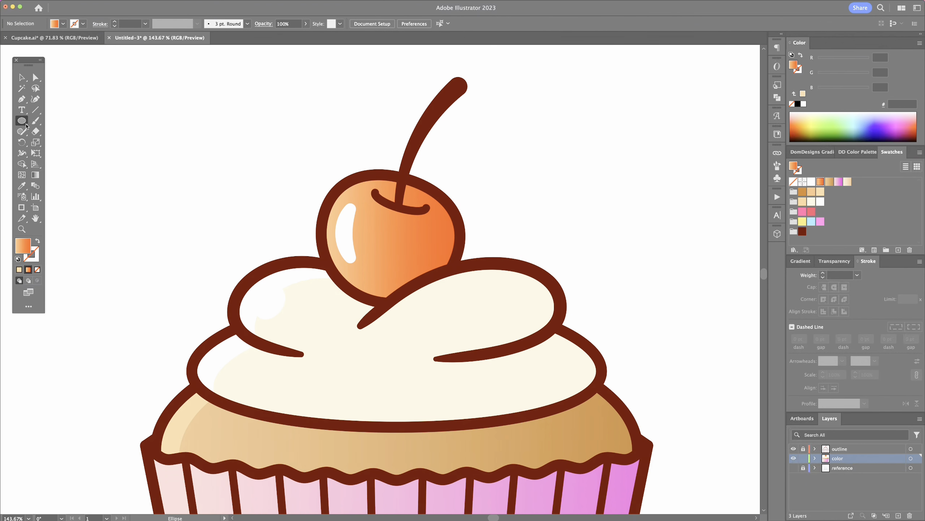
mouse_move(216, 115)
left_mouse_down()
mouse_move(420, 234)
mouse_move(426, 222)
left_mouse_up()
key("v")
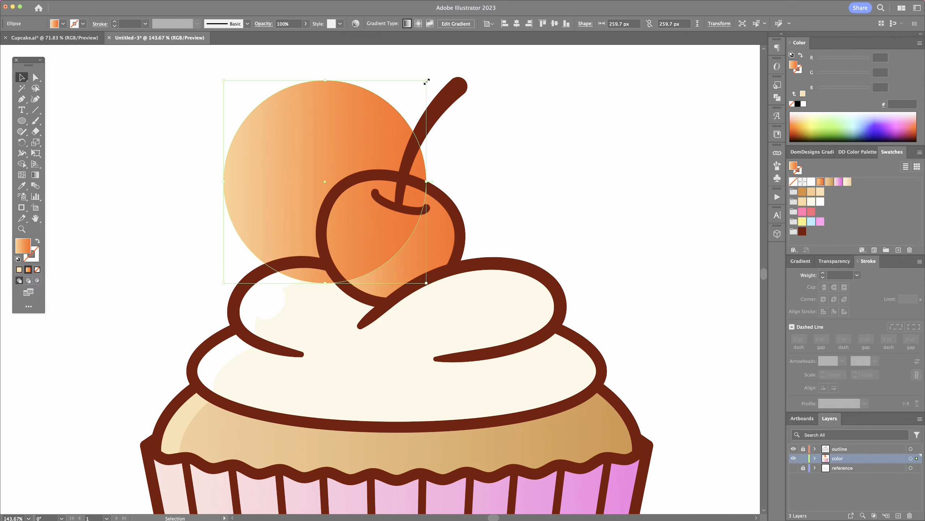
left_click_drag(426, 81, 412, 95)
- Split the cherry along the circle's edge with the Shape Builder and delete the excess circle, leaving a lower right shadow crescent
left_click(436, 222, "shift")
key("shift+m")
left_click(430, 245)
key("v")
left_click(309, 152)
key("Delete")
left_click_drag(424, 242, 455, 280)
- Draw a closed light tan shape with the Pen tool over the frosting's right side, curving its inner edge along both tiers
left_click(391, 264)
left_click_drag(513, 260, 520, 286)
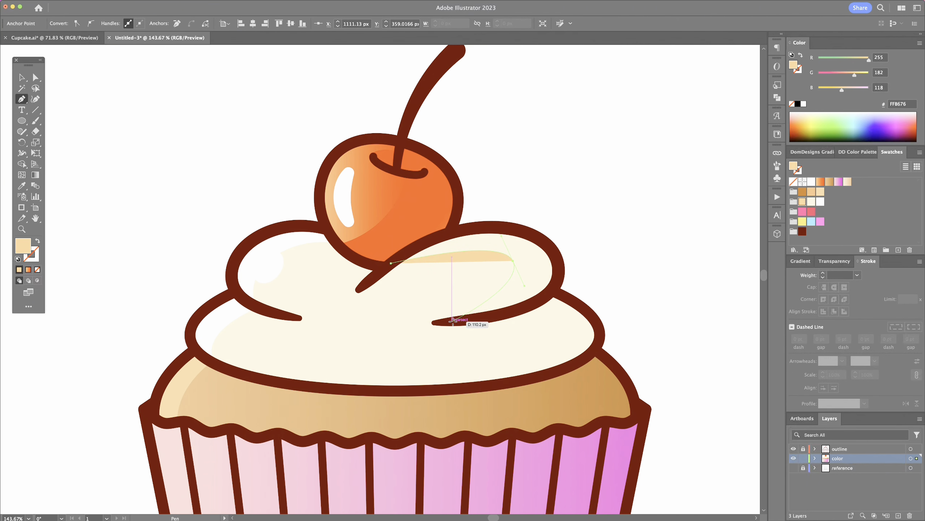
left_click_drag(453, 321, 424, 327)
left_click(452, 322)
left_click_drag(513, 311, 537, 305)
left_click(513, 311)
left_click_drag(403, 394, 345, 395)
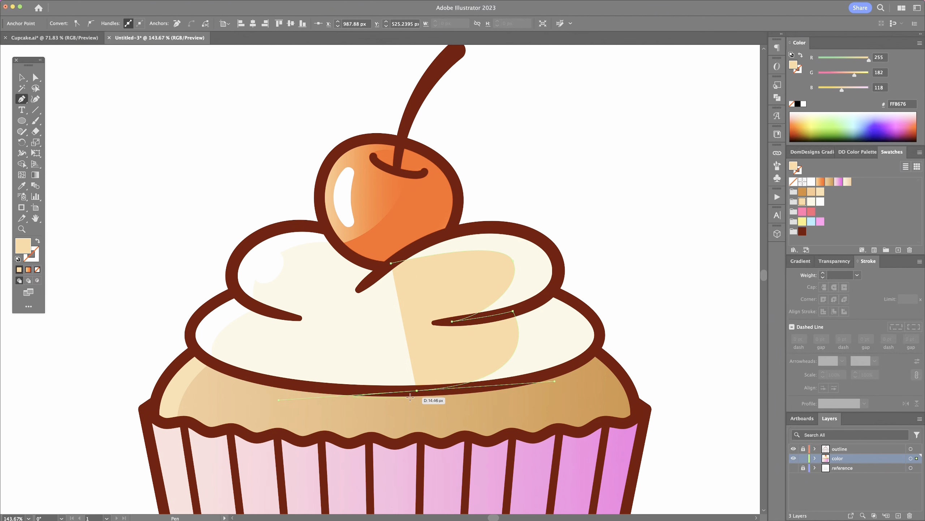
left_click(416, 391)
left_click(656, 372)
left_click(598, 217)
left_click(391, 263)
- Remove the part of the tan shape outside the frosting with the Shape Builder and adjust the upper tier's inner shadow curve slightly
left_click(438, 277, "shift")
key("shift+m")
left_click(605, 248, "alt")
key("a")
left_click_drag(513, 261, 510, 262)
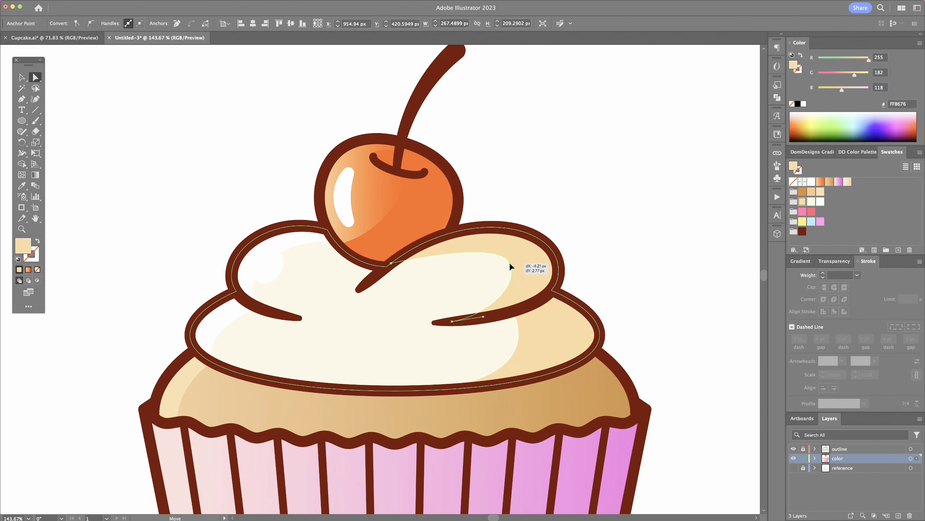
- Fill the shadow area on the frosting's right side with the lightest tan swatch of the cake color group
key("v")
left_click(533, 270)
left_click(820, 191)
left_click(634, 188)
- Add a dark tan shadow band on the cake just below the frosting, using a downward-shifted shape sent to the back
scroll(398, 258, "down", 5)
left_click(398, 257)
mouse_move(398, 260)
left_mouse_down()
mouse_move(411, 262)
mouse_move(407, 273)
left_mouse_up()
left_click(804, 192)
key("ctrl+shift+bracketleft")
left_click(681, 175)
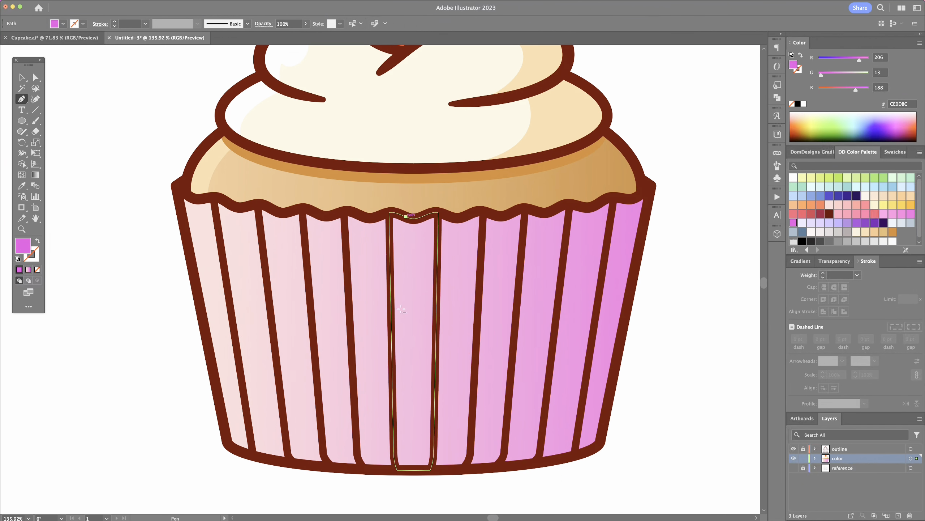
- Draw a narrow magenta (CE0DBC) shadow stripe along the left edge of the wrapper's middle pleat with the Pen tool
left_click(405, 217)
left_click(408, 469)
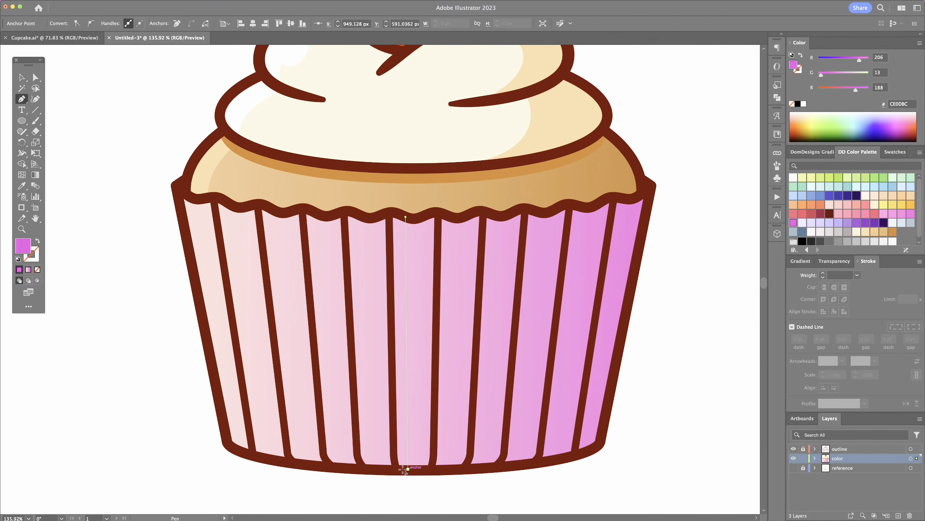
left_click_drag(397, 470, 395, 436)
left_click_drag(391, 212, 393, 212)
left_click(640, 314, "ctrl")
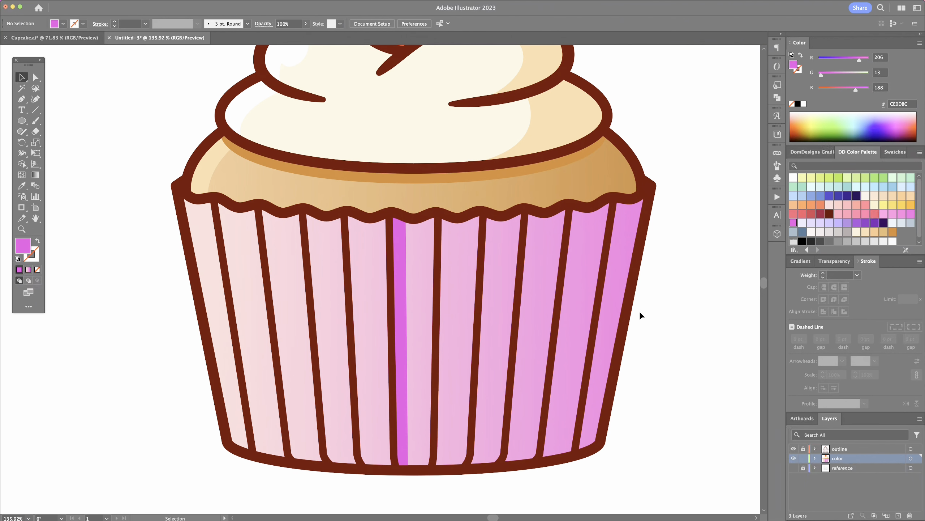
- Draw magenta shadow stripes along both edges of the first pleat left of the wrapper's middle pleat
left_click(372, 218)
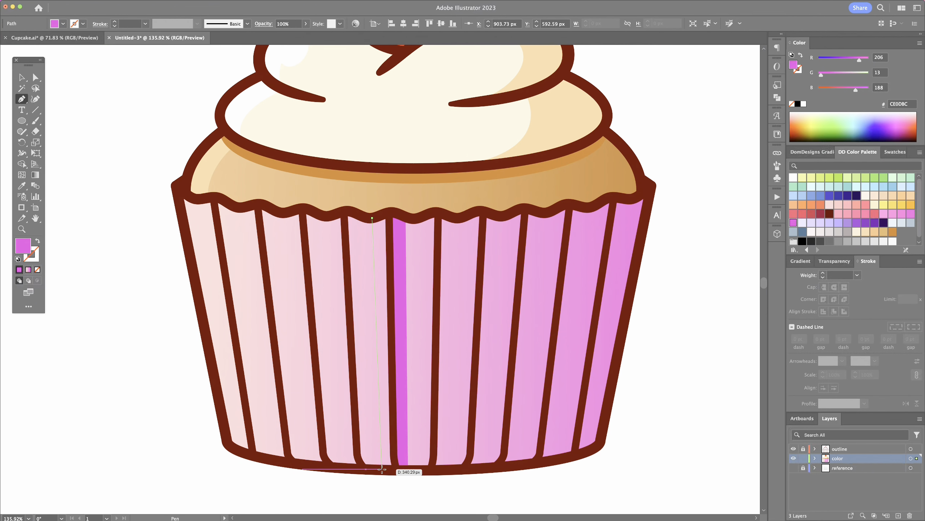
left_click(381, 468)
left_click(397, 470)
left_click(389, 213)
left_click(372, 218)
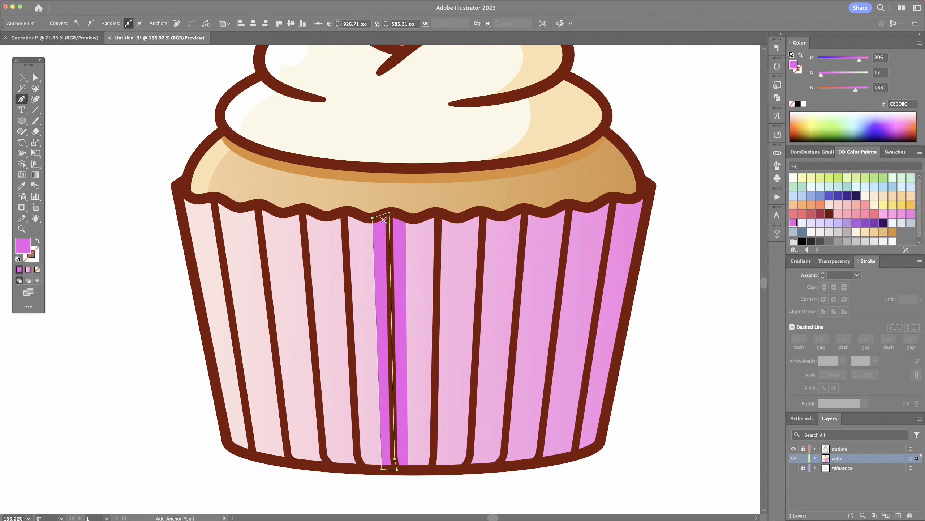
left_click(358, 215)
left_click(370, 469)
left_click(360, 457)
left_click(344, 213)
- Draw magenta shadow stripes along both edges of the second pleat left of the middle pleat
left_click(330, 216)
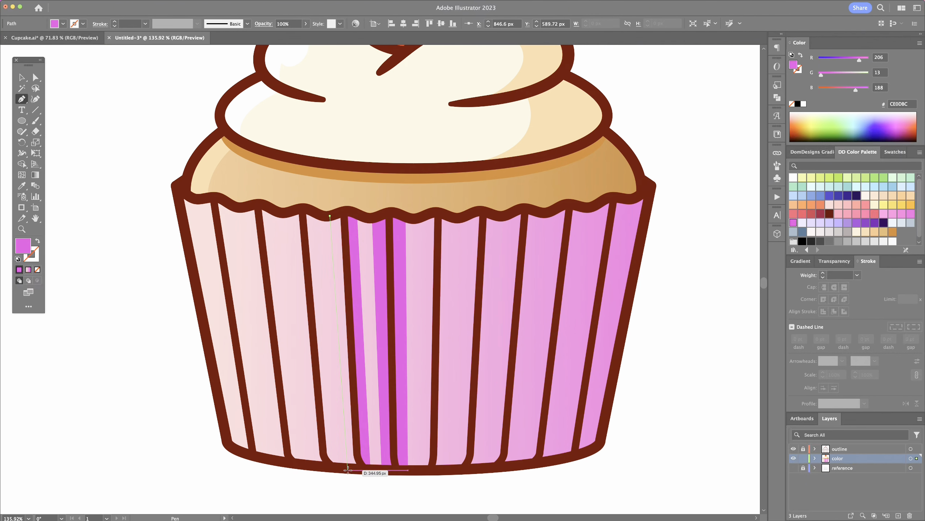
left_click(348, 470)
left_click(366, 469)
left_click(359, 458)
left_click(344, 215)
left_click(330, 216)
left_click(315, 214)
left_click(335, 469)
left_click(326, 458)
left_click(307, 209)
left_click(315, 214)
- Draw magenta shadow stripes along both edges of the third pleat left of the middle pleat
left_click(287, 212)
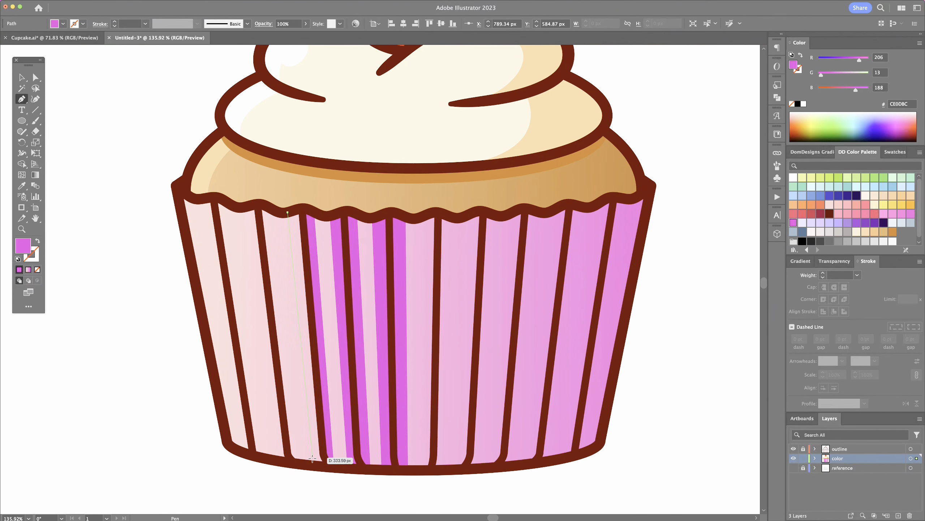
left_click(307, 202)
left_click(287, 212)
- Draw magenta shadow stripes along both edges of the fourth pleat left of the middle pleat
left_click(246, 206)
left_click(276, 462)
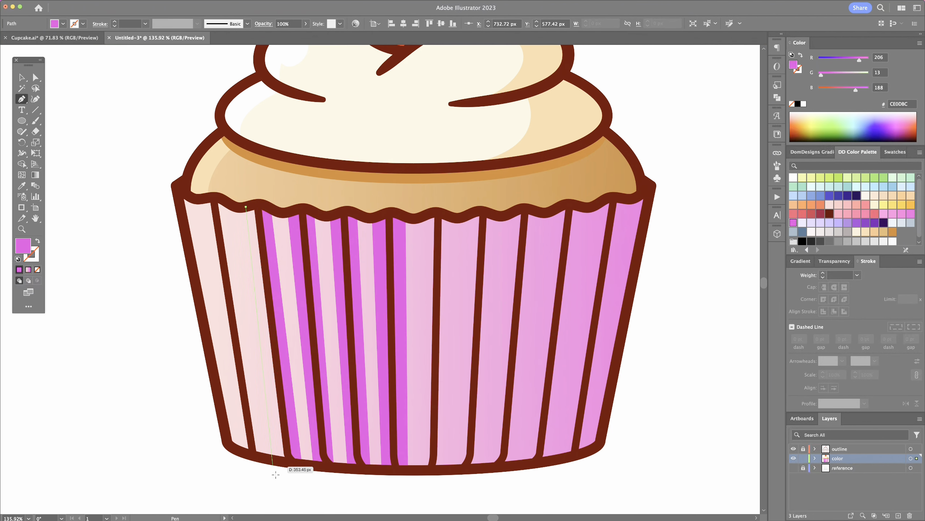
left_click(292, 464)
left_click(288, 456)
left_click(260, 205)
left_click(246, 207)
left_click(226, 203)
left_click(264, 459)
left_click(254, 455)
left_click(214, 198)
left_click(226, 203)
- Draw magenta shadow stripes along both edges of the wrapper's leftmost pleat
left_click(200, 199)
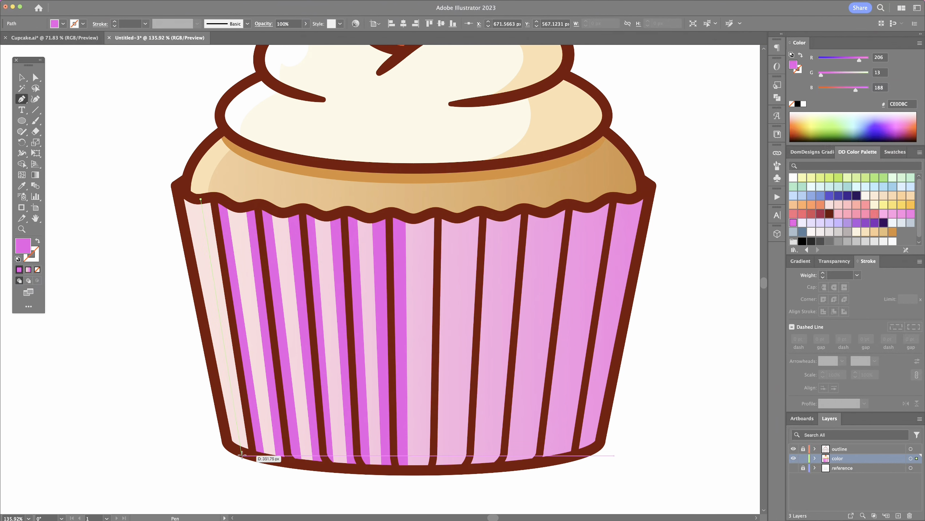
left_click(147, 214)
key("p")
left_click(191, 200)
left_click(235, 445)
left_click(175, 189)
left_click(191, 200)
- Select all the magenta stripes and reflect a copy across a vertical axis through the wrapper's center
key("v")
left_click(149, 212)
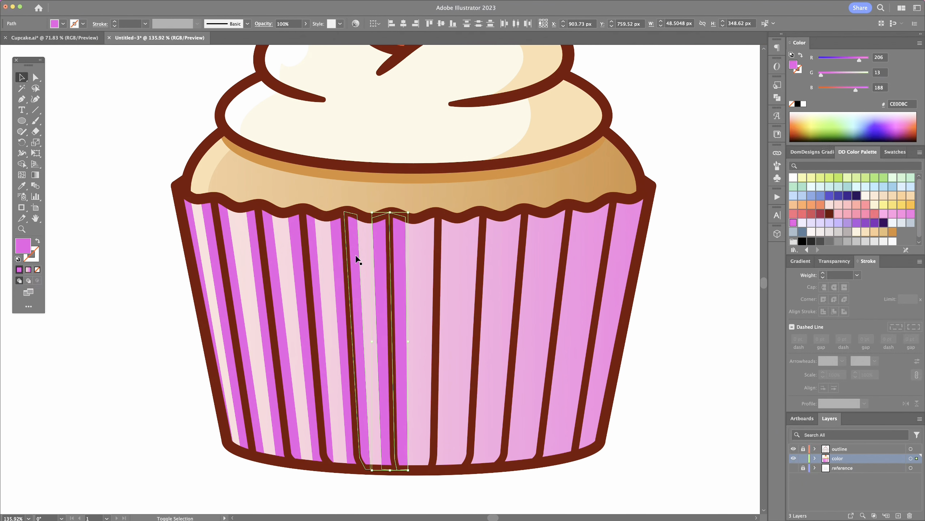
left_click(319, 268, "shift")
left_click(263, 259, "shift")
left_click(217, 277, "shift")
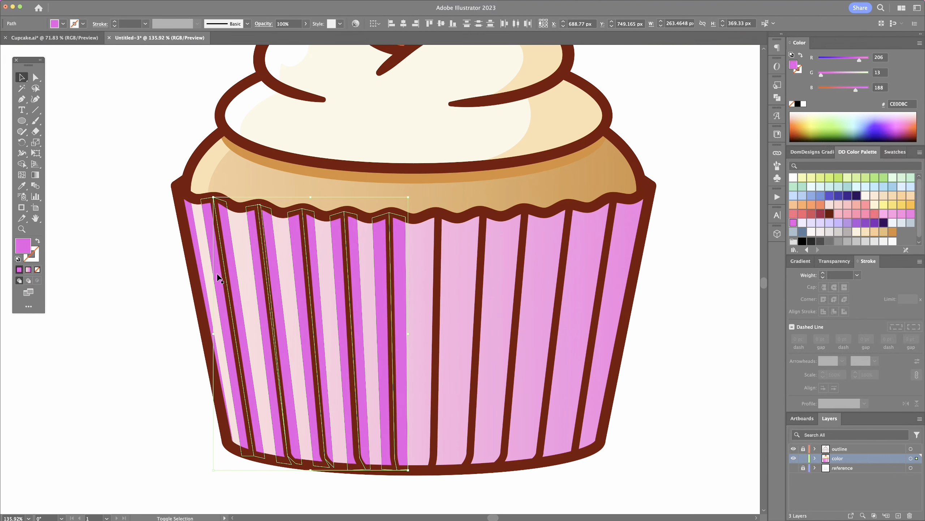
key("o")
left_click(413, 218, "alt")
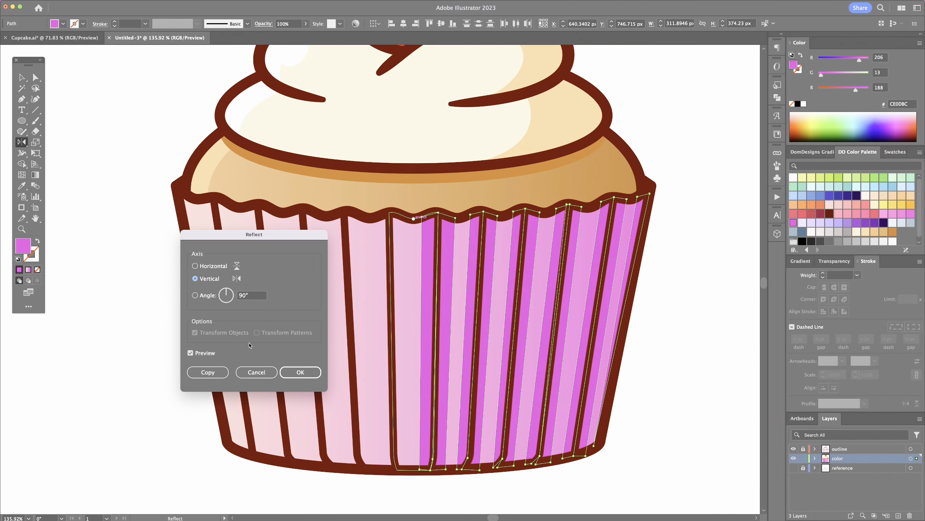
left_click(208, 372)
key("v")
left_click(687, 365)
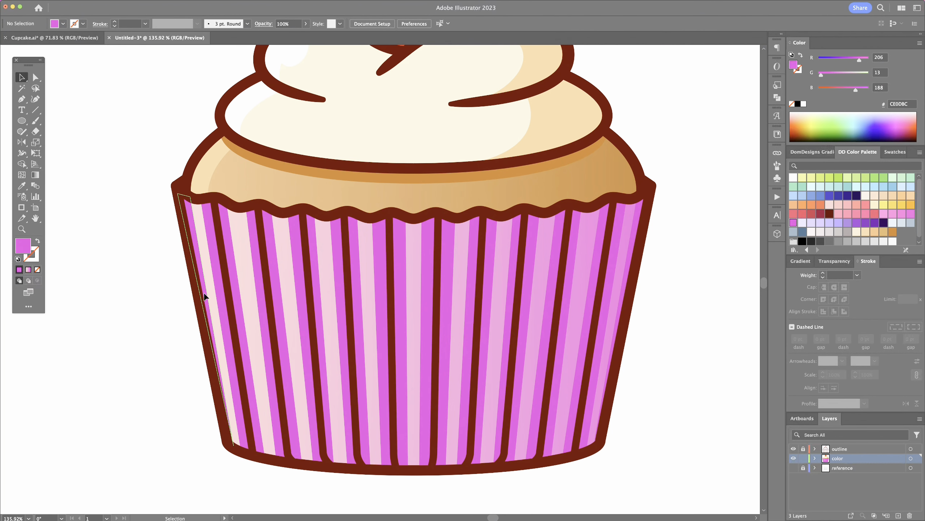
- Fill the left-edge stripes of the four leftmost wrapper pleats with white as highlights
left_click(205, 297)
left_click(238, 289, "shift")
left_click(278, 294, "shift")
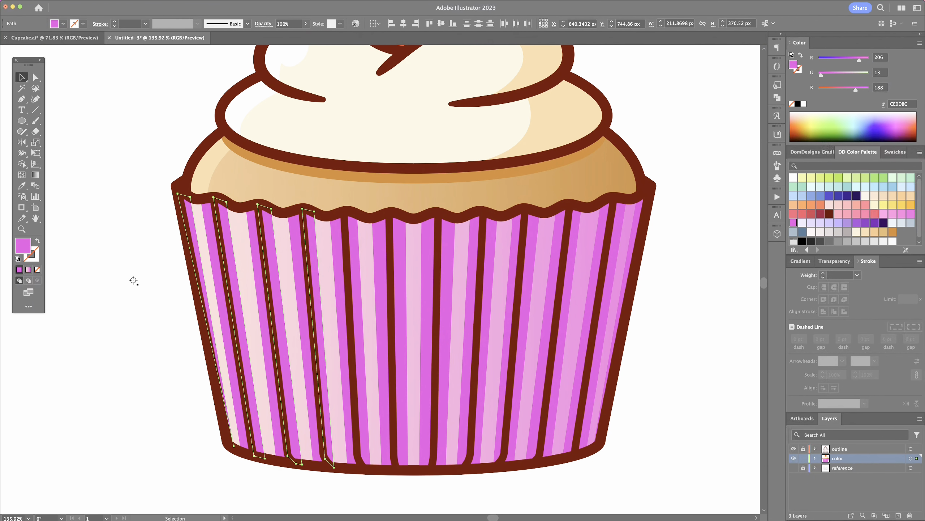
key("d")
- Select the shadow stripes on the wrapper's rightmost pleats and fill them with a darker magenta
left_click(630, 265)
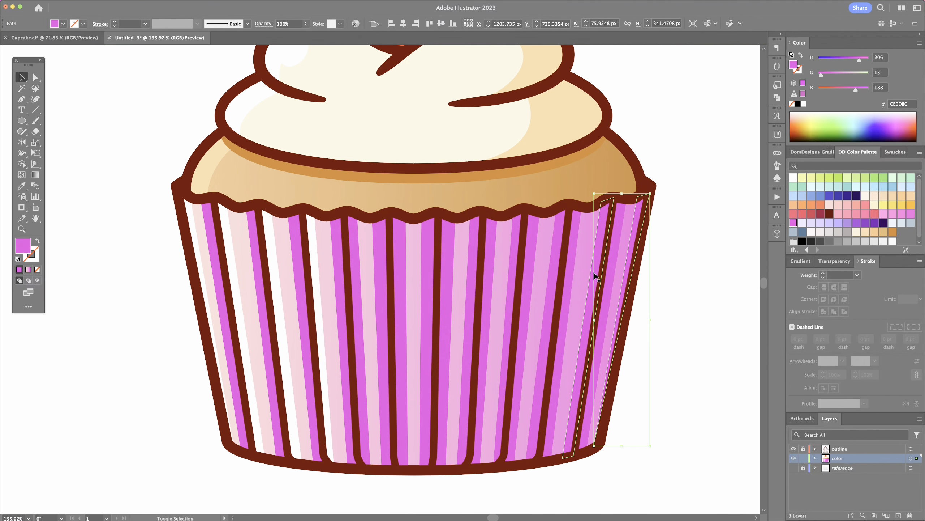
left_click(554, 278, "shift")
left_click(515, 286, "shift")
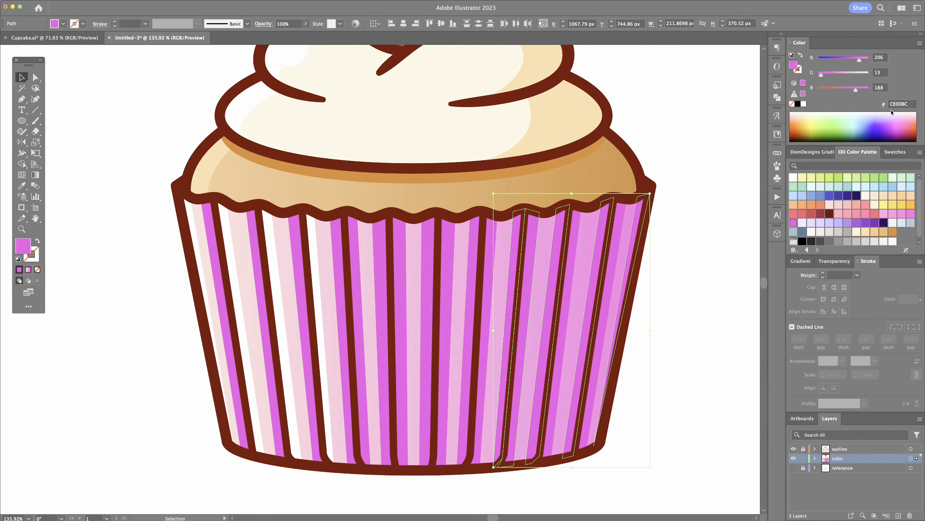
left_click(865, 223)
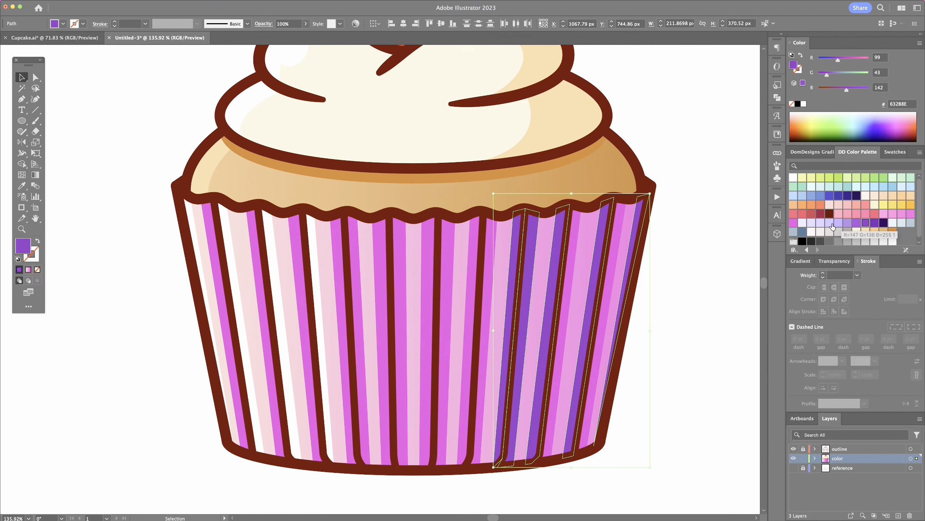
left_click(794, 223)
double_click(793, 69)
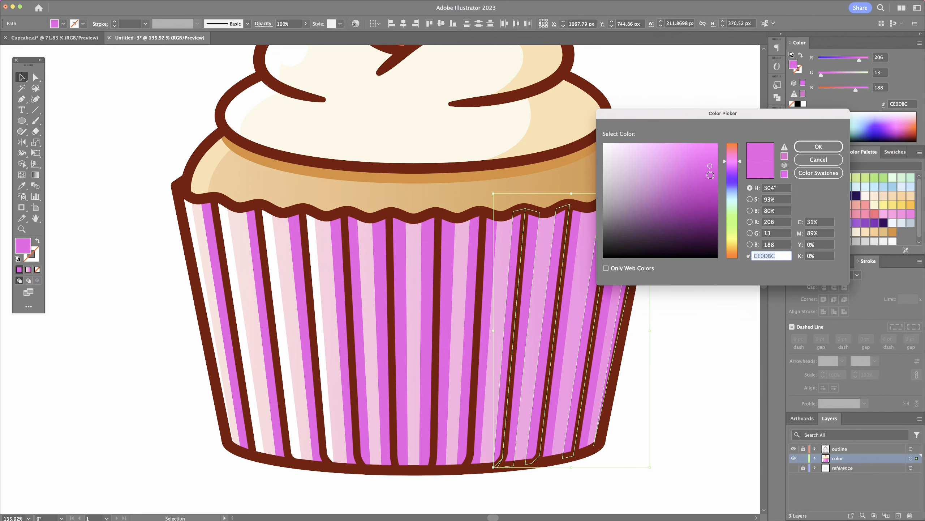
left_click_drag(711, 175, 716, 181)
left_click(799, 149)
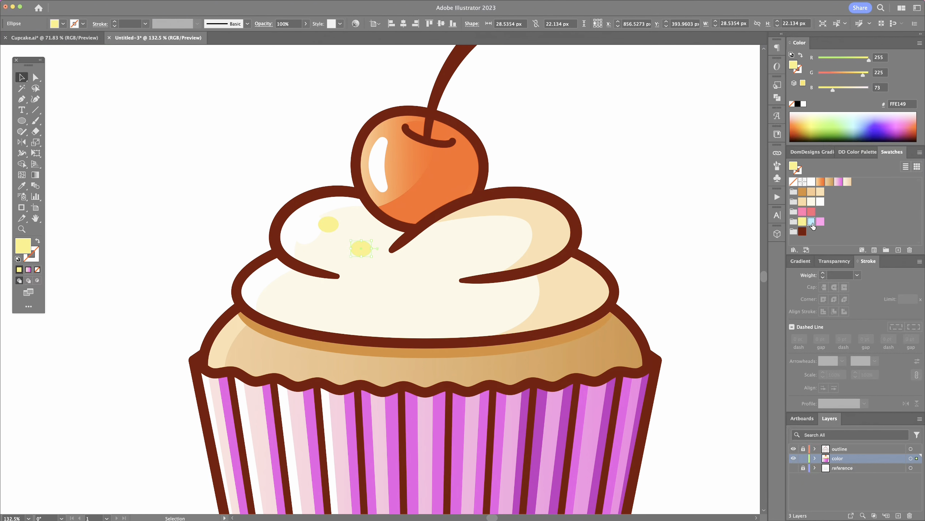
- Color a sprinkle light blue, add a pink one, and copy sprinkles of each color onto the upper frosting tier's right side
left_click(813, 223)
left_click_drag(361, 251, 517, 219)
left_click(821, 222)
left_click_drag(329, 225, 457, 237)
left_click_drag(315, 251, 515, 251)
- Scatter copies of the pink, blue and yellow sprinkles across the lower frosting tier and fine-tune their positions
left_click_drag(510, 250, 277, 285)
left_click_drag(361, 251, 332, 314)
left_click_drag(331, 227, 358, 301)
left_click_drag(332, 314, 318, 312)
left_click_drag(278, 289, 409, 318)
left_click_drag(361, 251, 448, 299)
left_click_drag(459, 241, 493, 320)
left_click_drag(510, 250, 536, 295)
left_click_drag(453, 300, 584, 305)
left_click_drag(494, 318, 533, 295)
left_click_drag(464, 241, 470, 241)
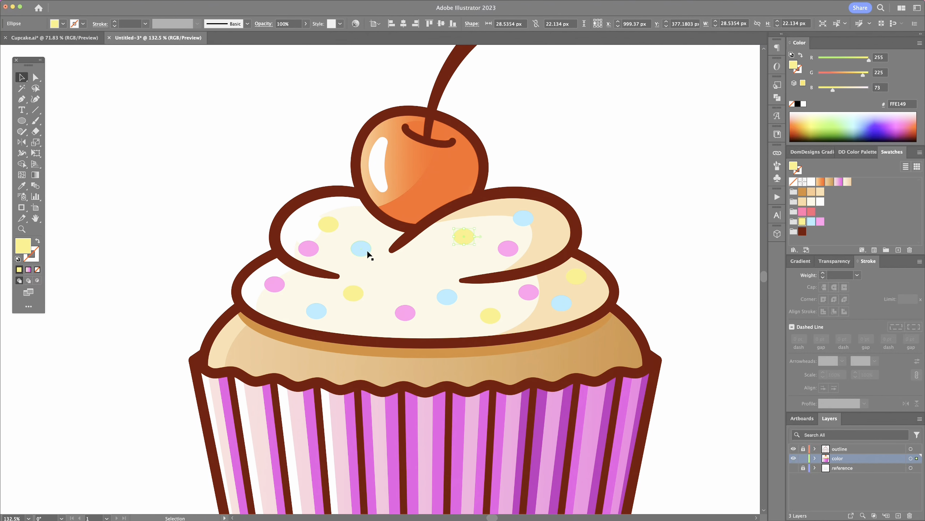
- Add a new layer directly above the reference layer and name it shadow
left_click(842, 467)
left_click(898, 515)
double_click(756, 410)
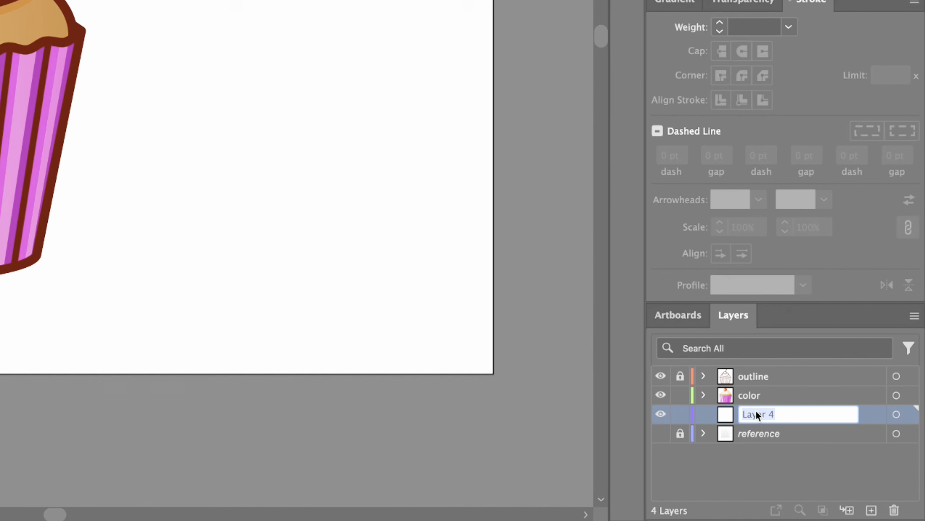
type("shadow")
key("Return")
- Lock the color layer and draw a flat dark brown (530003) ellipse under the cupcake's base, extending to its right
left_click(681, 394)
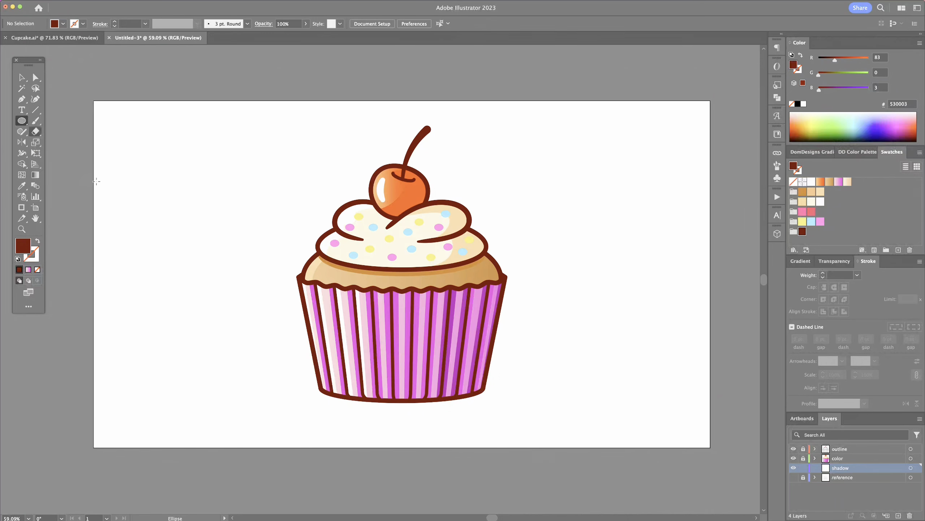
left_click_drag(324, 383, 548, 410)
- Draw a 1920 × 1080 px rectangle covering the artboard, fill it with pink (FF59D0), and send it behind the shadow ellipse
key("m")
left_click_drag(94, 101, 709, 448)
left_click(820, 222)
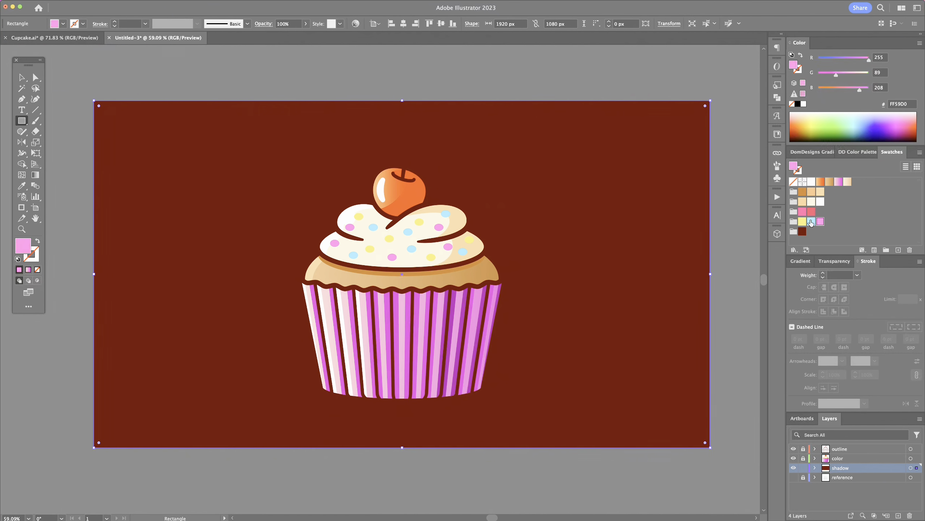
key("v")
right_click(486, 143)
mouse_move(521, 322)
left_click(591, 356)
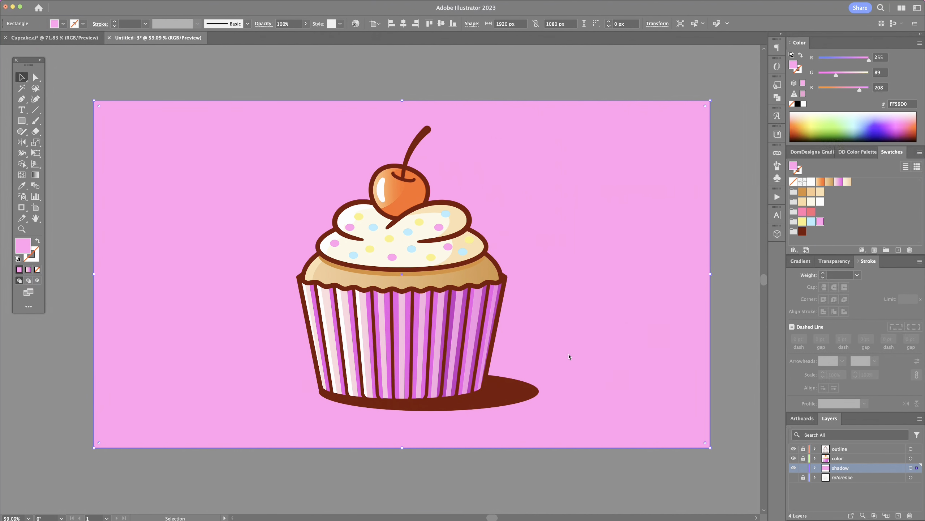